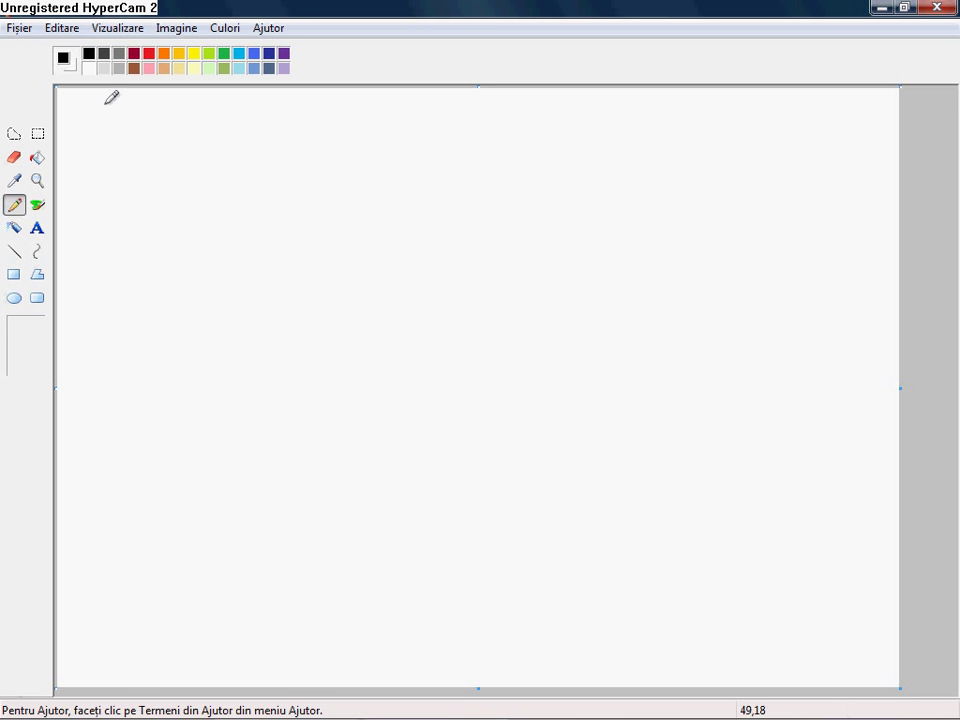
- Draw three outlined ellipses: a large head at the canvas centre, a medium ear to its left, and a small narrow one below the ear
left_click(15, 298)
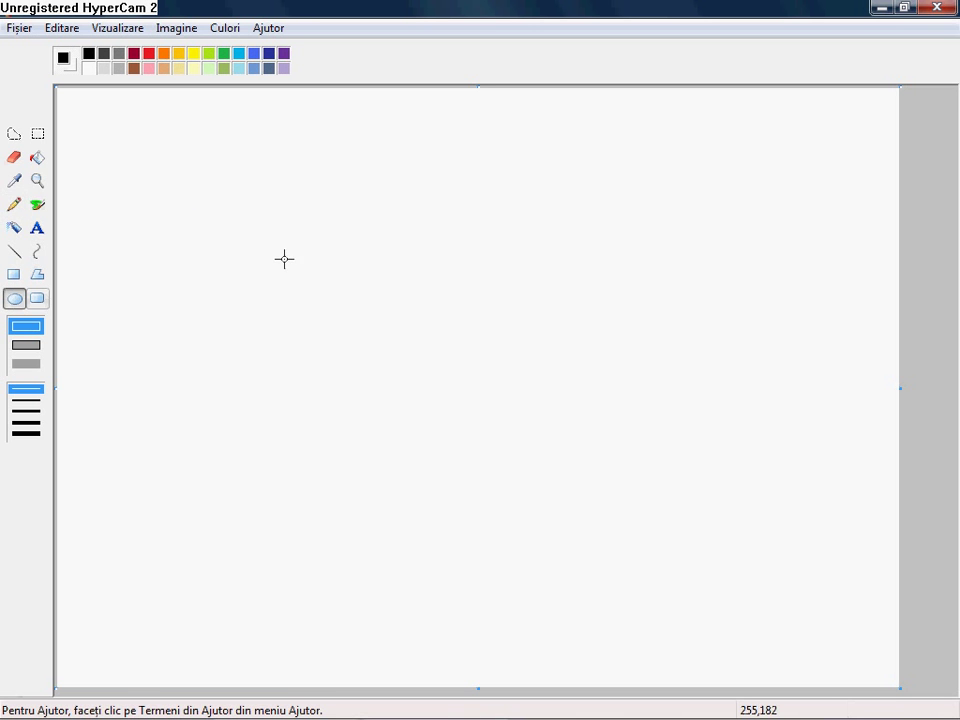
left_click_drag(330, 241, 604, 570)
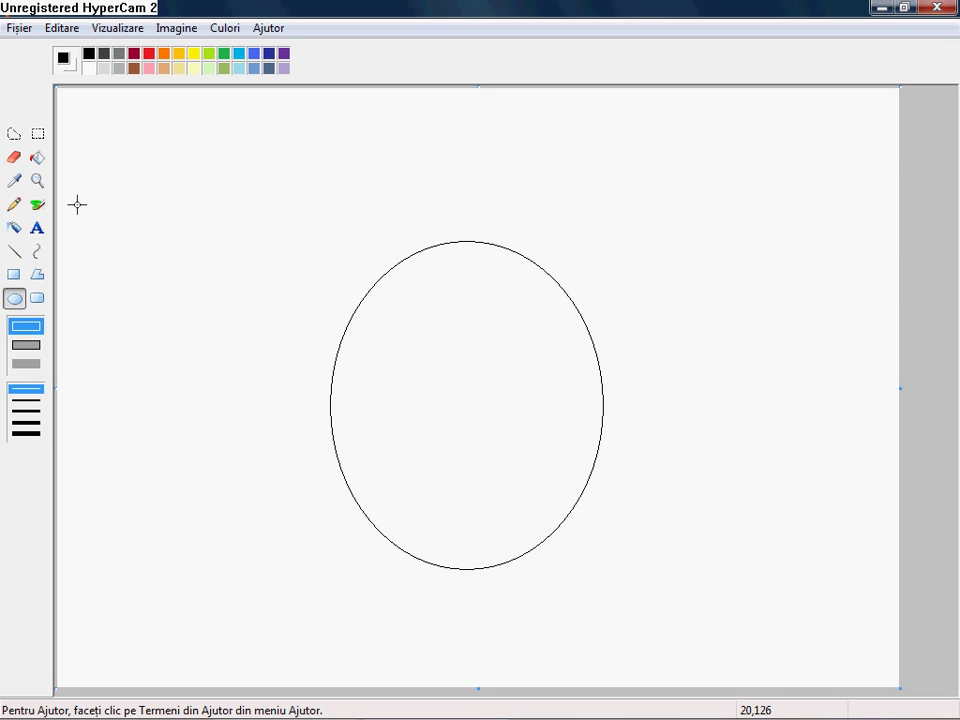
left_click_drag(96, 213, 265, 406)
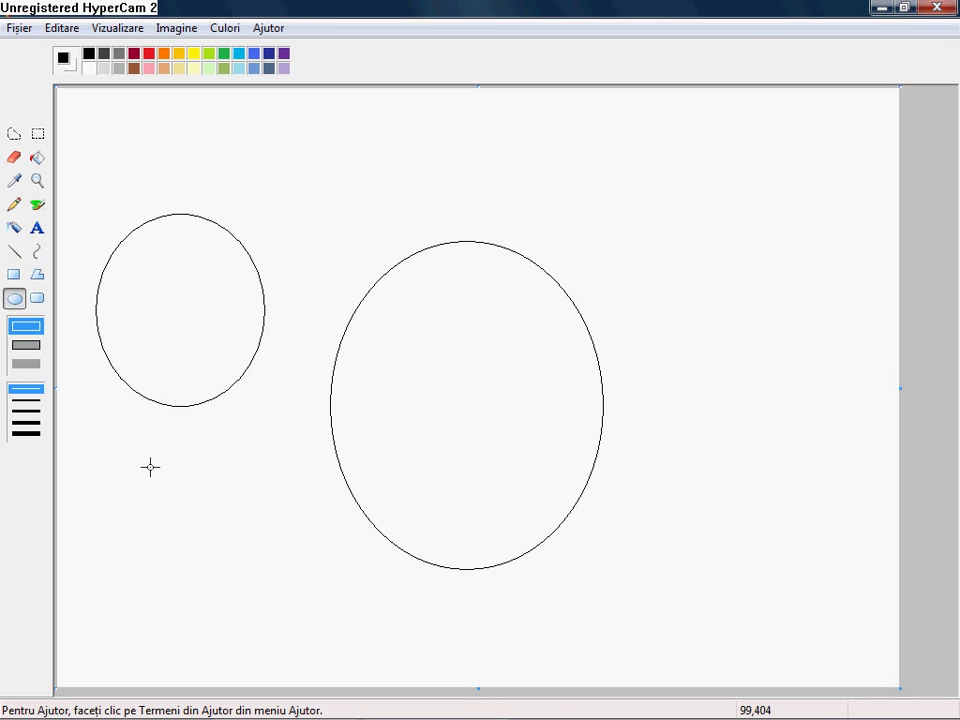
left_click_drag(150, 467, 228, 614)
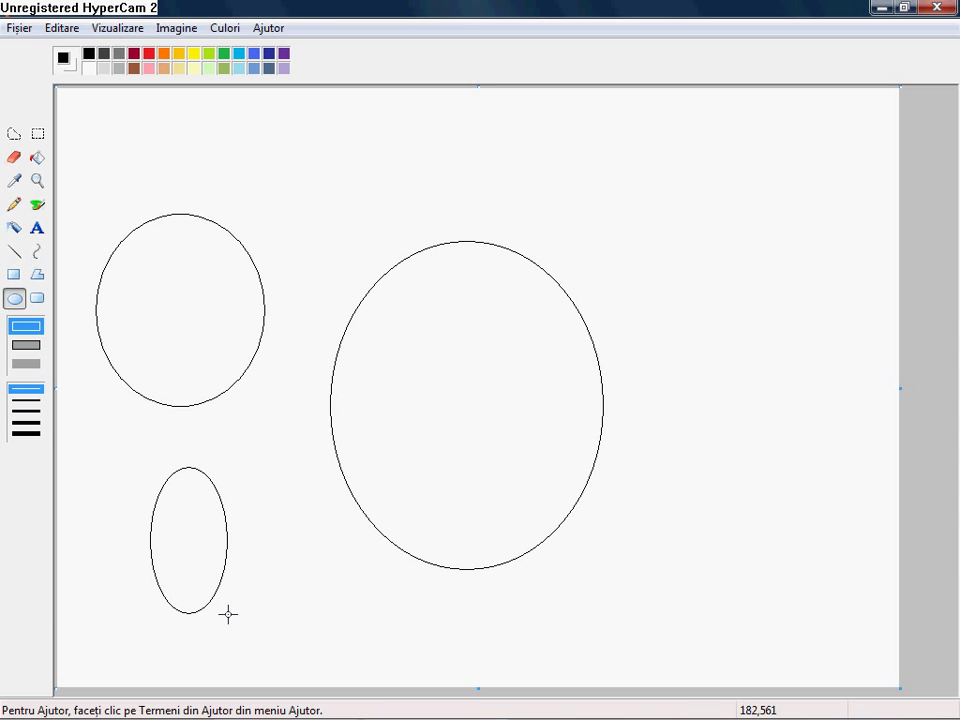
- Move the small narrow ellipse inside the ear ellipse, using a transparent rectangular selection so the ear outline stays intact
left_click(37, 135)
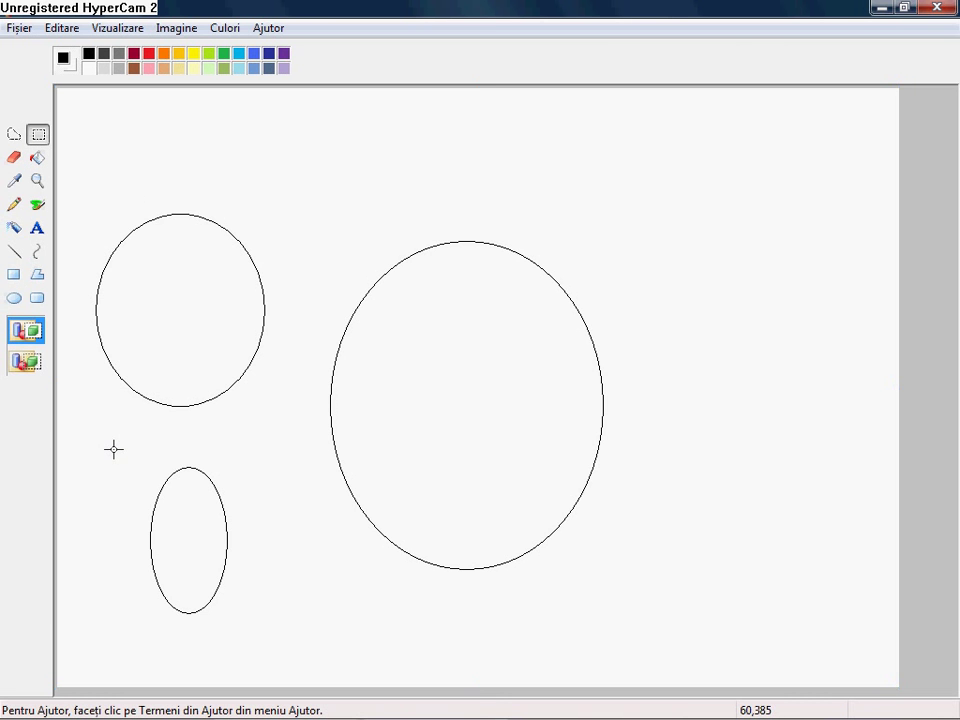
left_click_drag(113, 449, 273, 646)
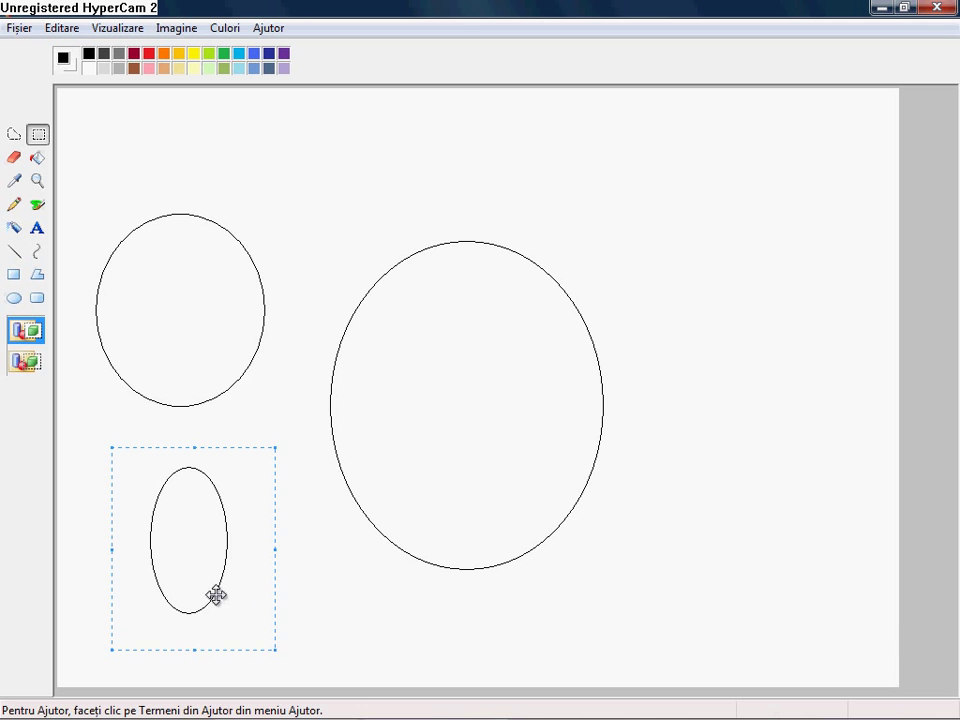
left_click_drag(206, 583, 229, 377)
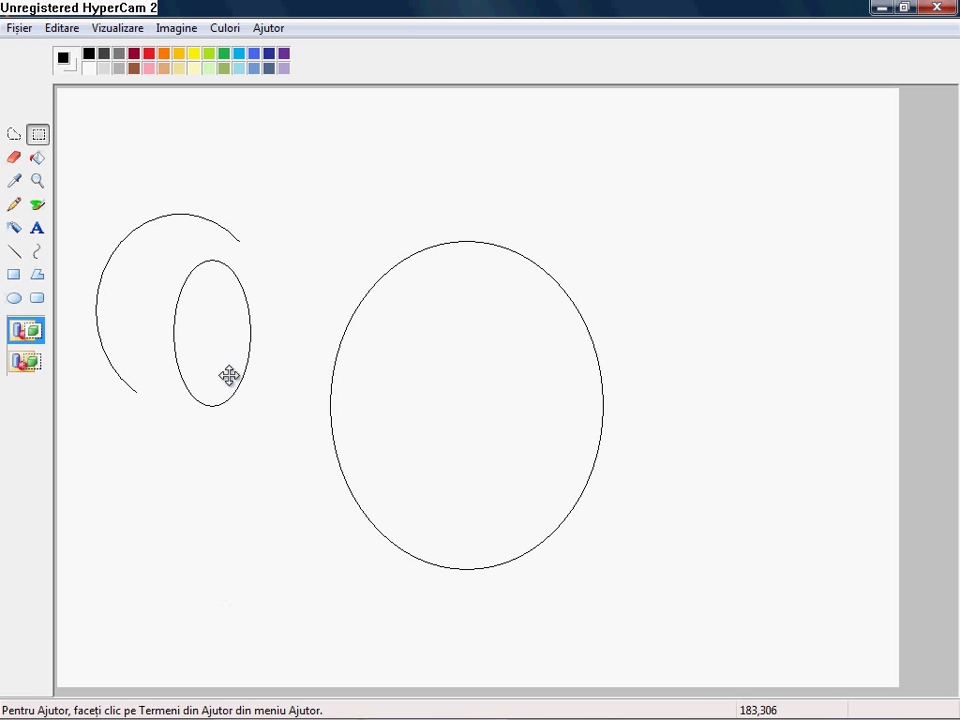
left_click(27, 363)
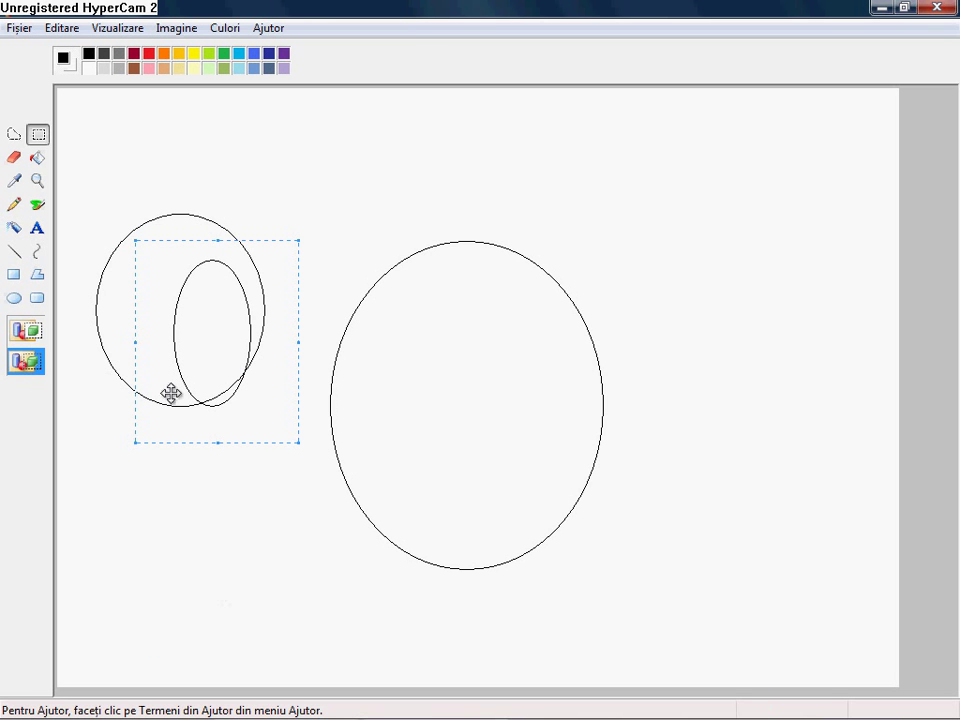
left_click_drag(171, 394, 162, 378)
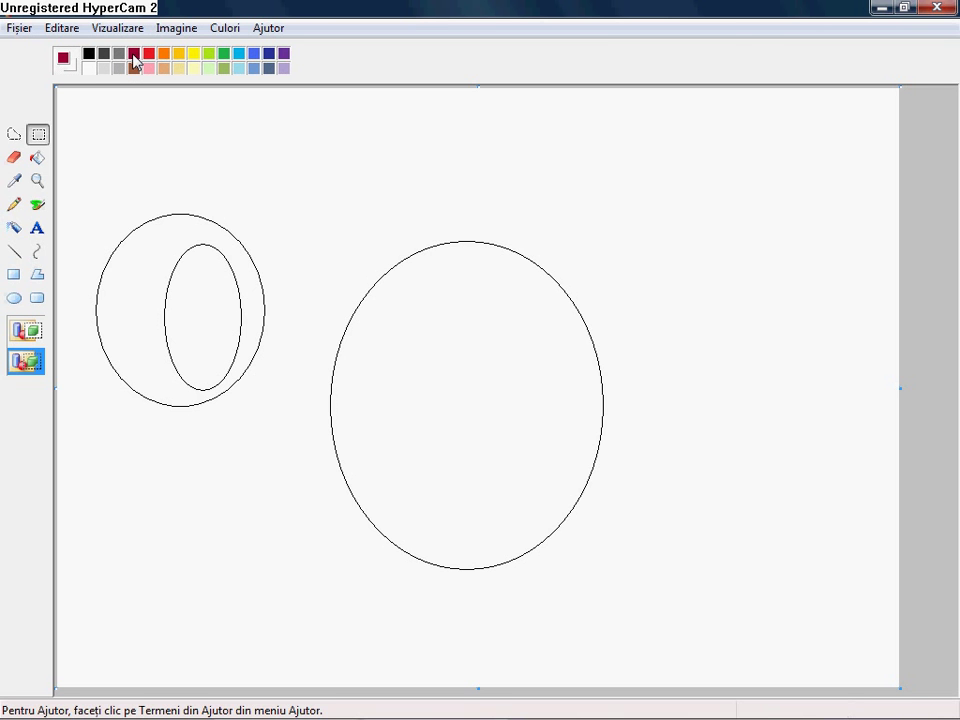
- Fill the head and the outer ear with dark red, and the inner ear ellipse with pink
left_click(38, 158)
left_click(420, 381)
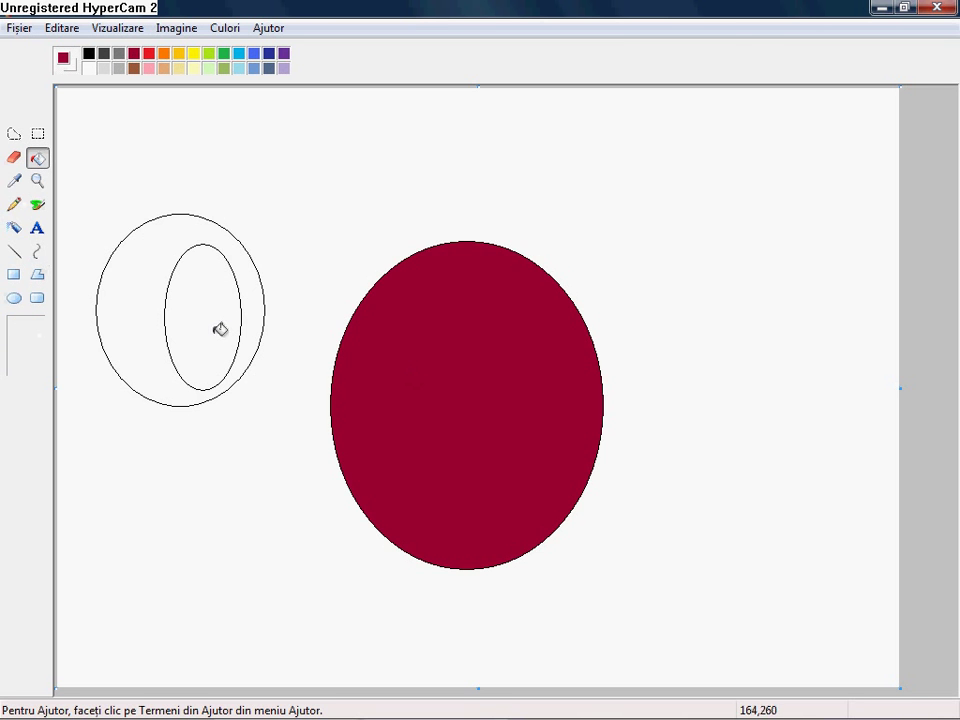
left_click(145, 309)
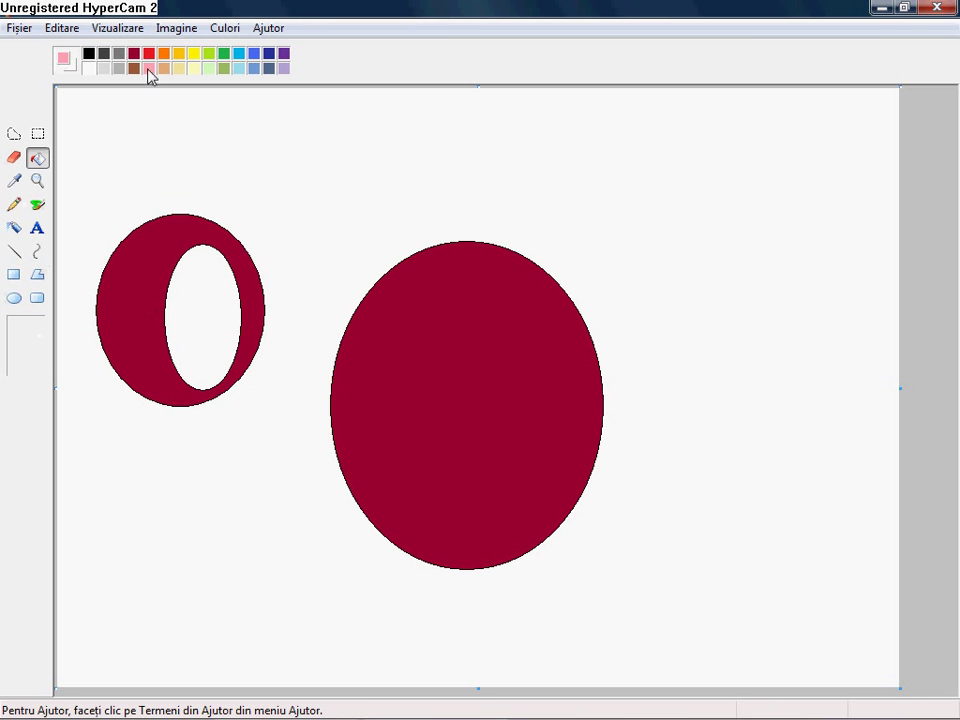
left_click(215, 335)
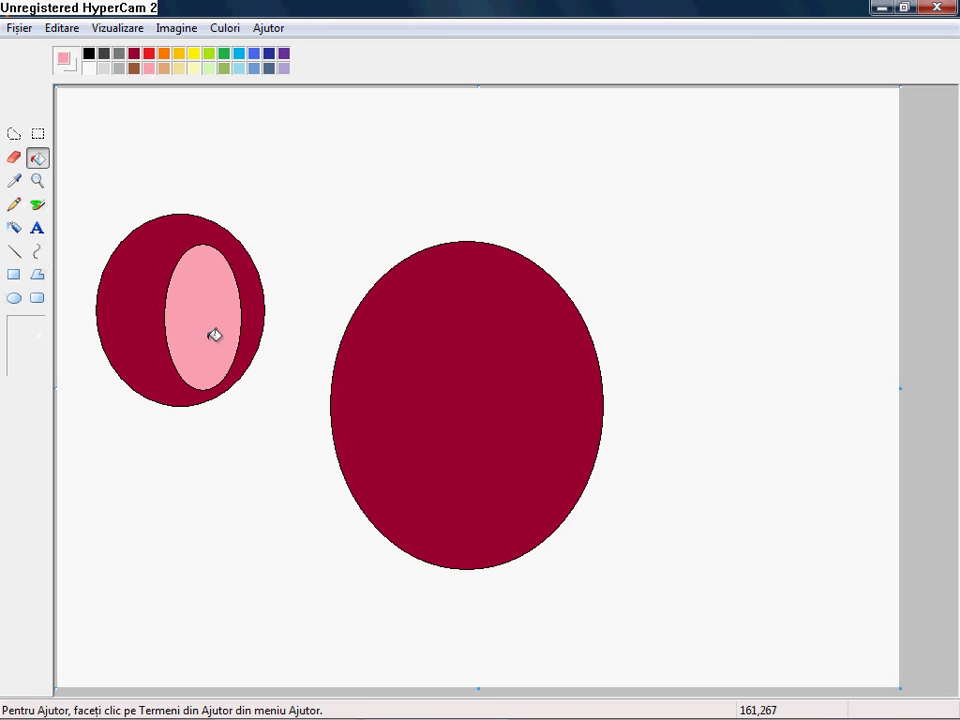
- Copy the whole ear, paste it, and place the duplicate to the upper right of the head
left_click(37, 135)
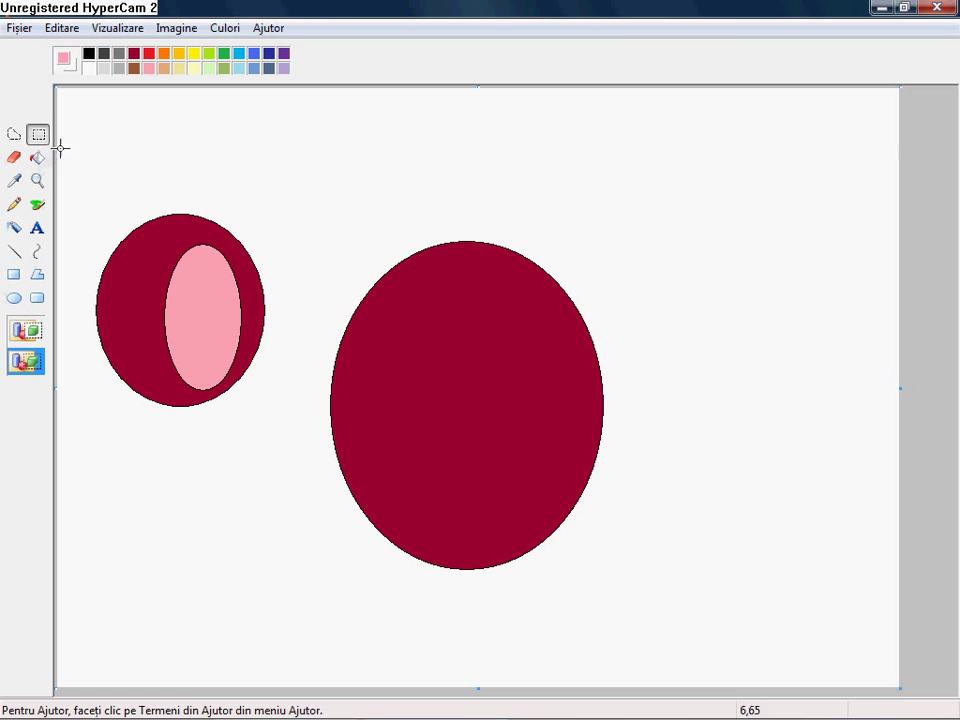
left_click_drag(69, 157, 281, 452)
right_click(166, 333)
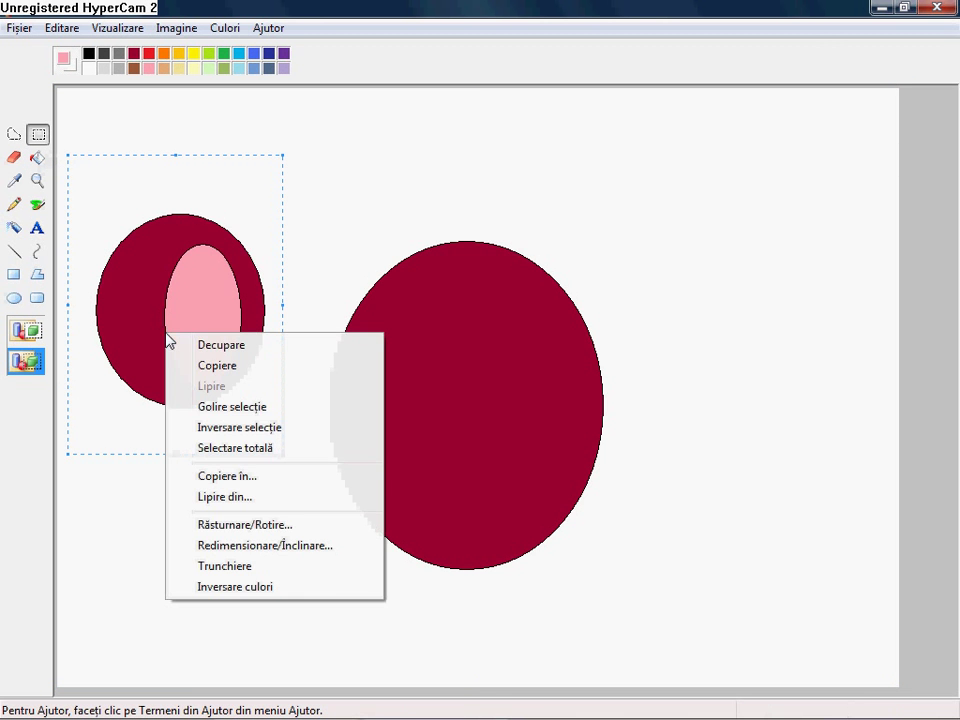
left_click(202, 366)
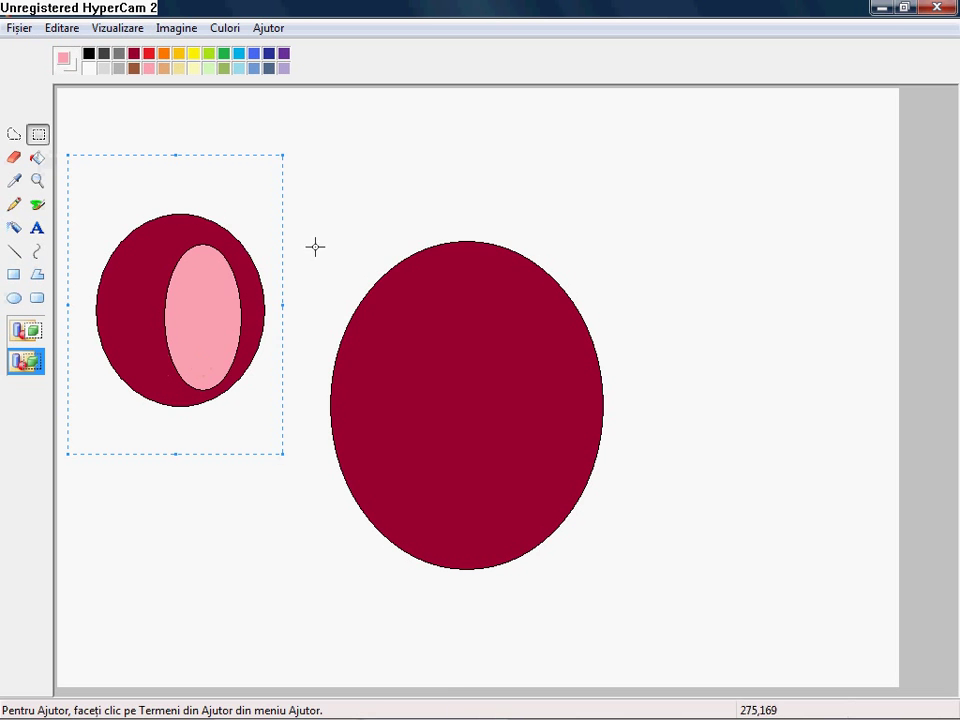
right_click(318, 183)
left_click(357, 239)
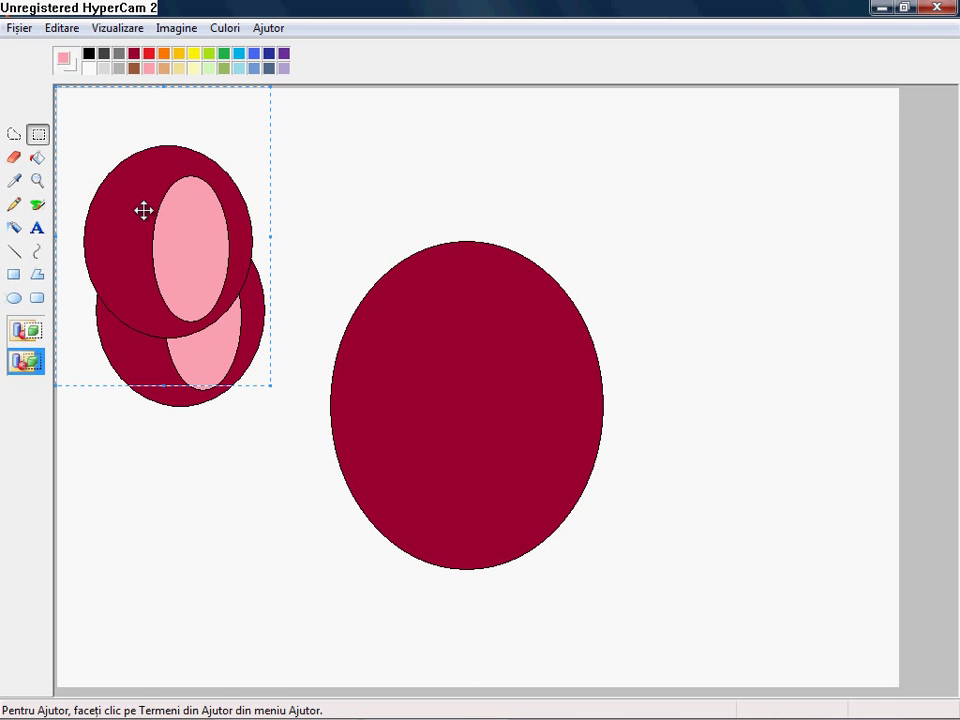
left_click_drag(143, 210, 715, 210)
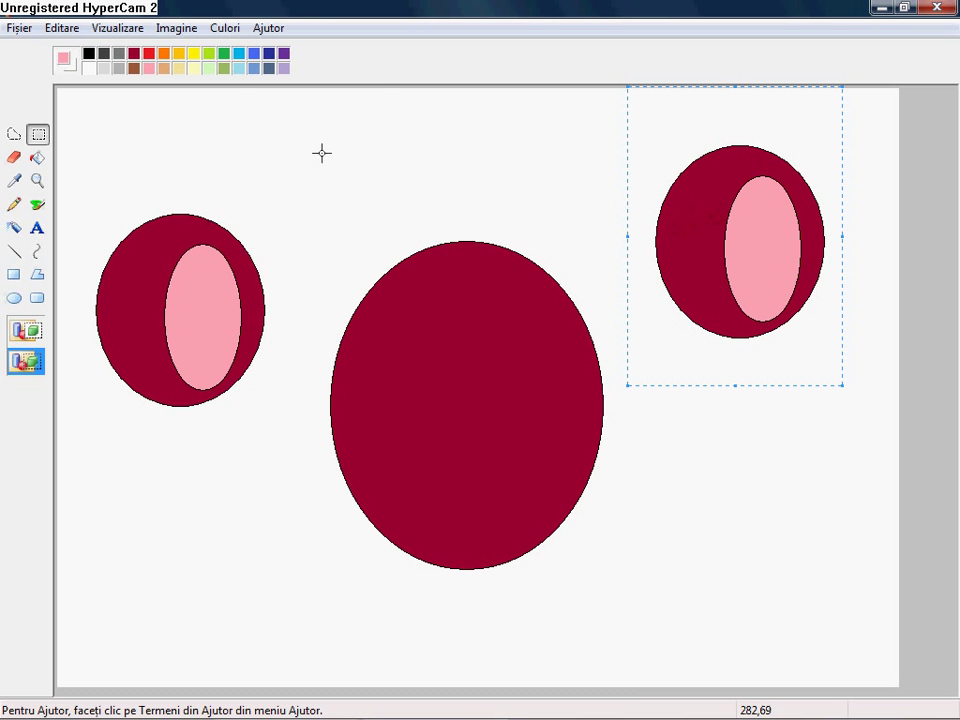
- Flip the duplicated ear horizontally and move it against the head's upper-right edge
left_click(173, 28)
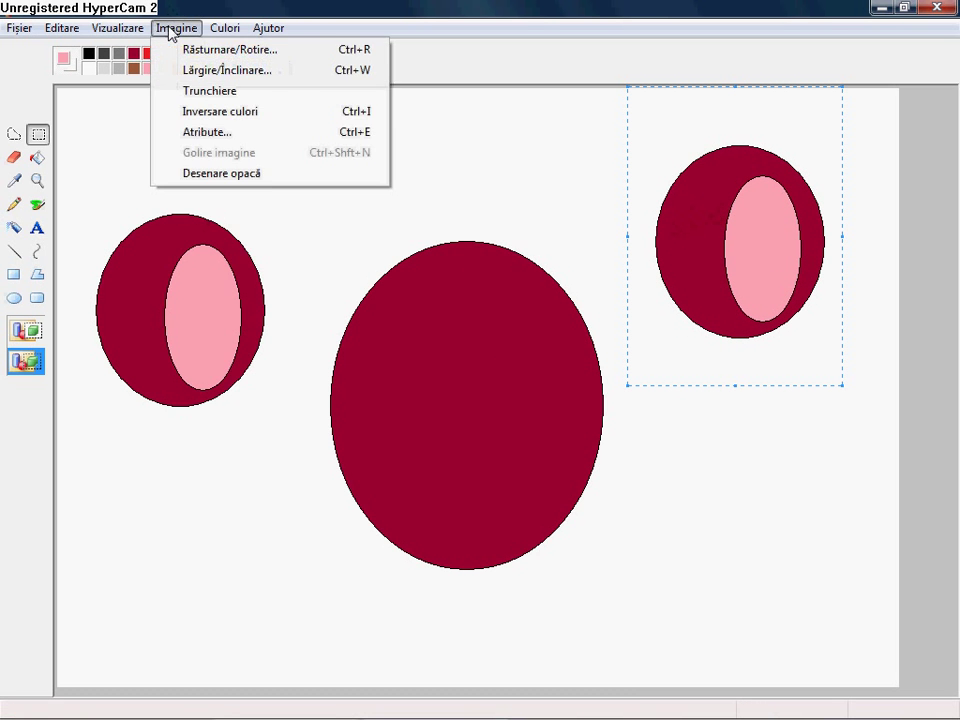
left_click(214, 50)
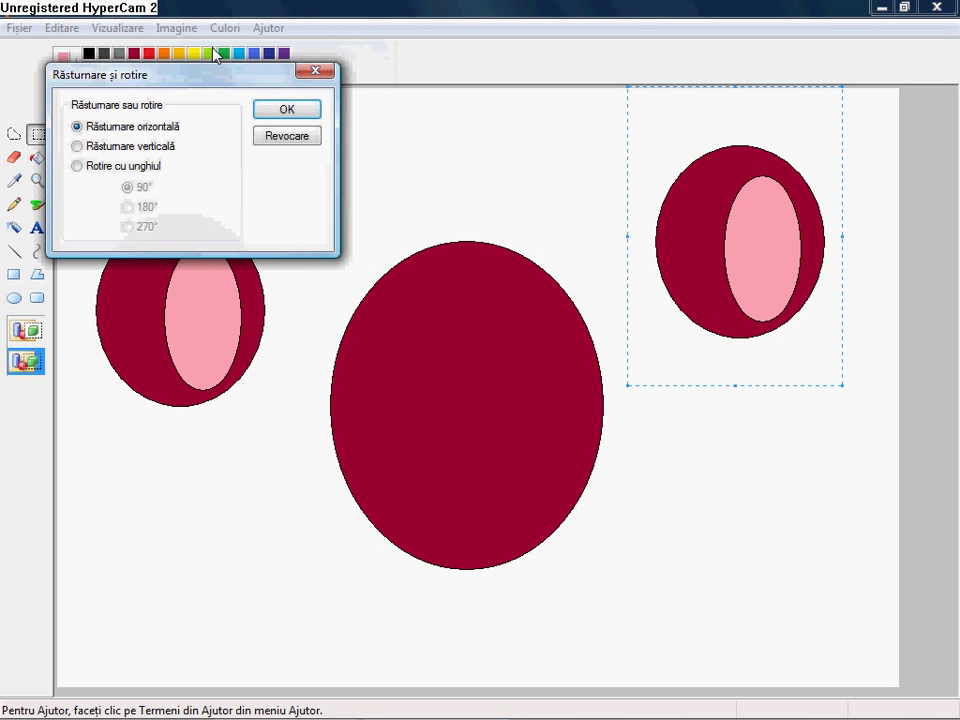
left_click(299, 108)
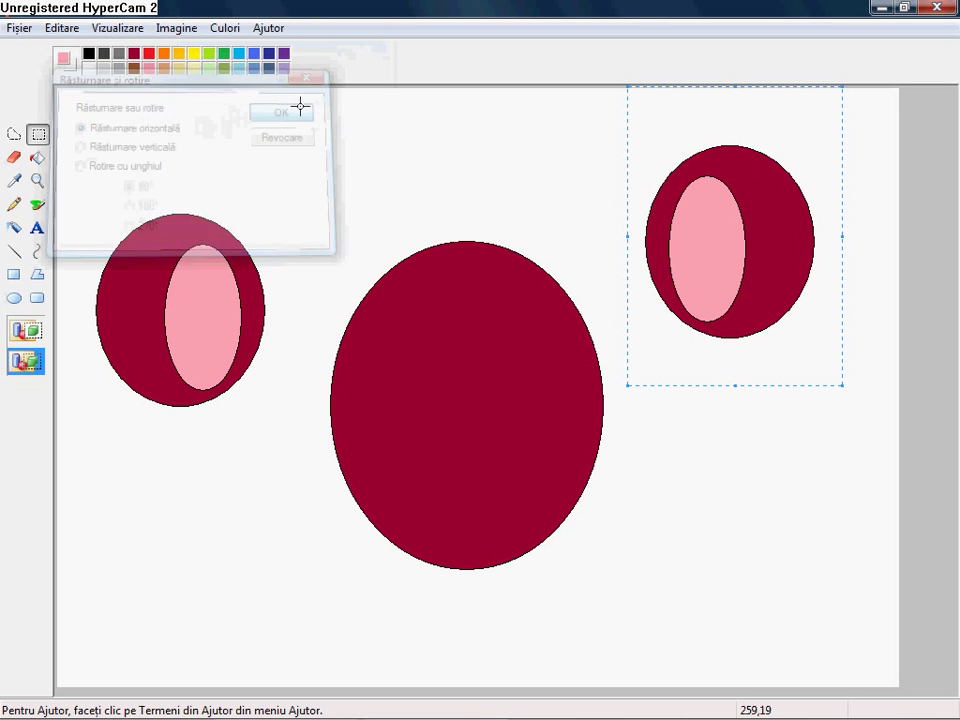
left_click_drag(729, 356, 632, 351)
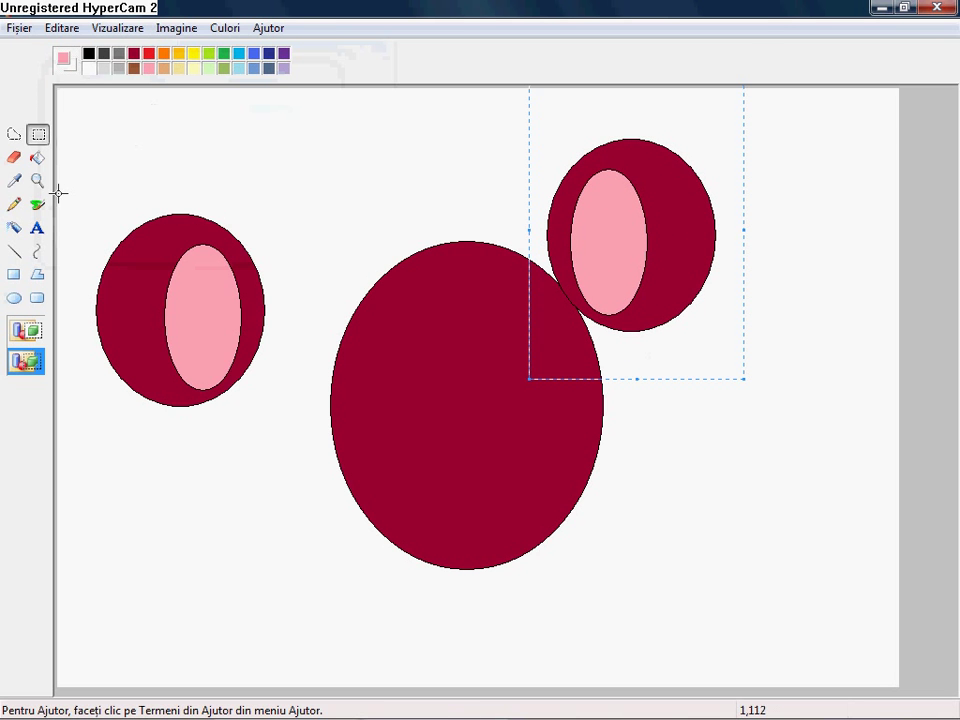
- Move the original ear against the head's upper-left edge, level with the other ear, and deselect it
left_click_drag(62, 186, 300, 479)
left_click_drag(174, 388, 297, 311)
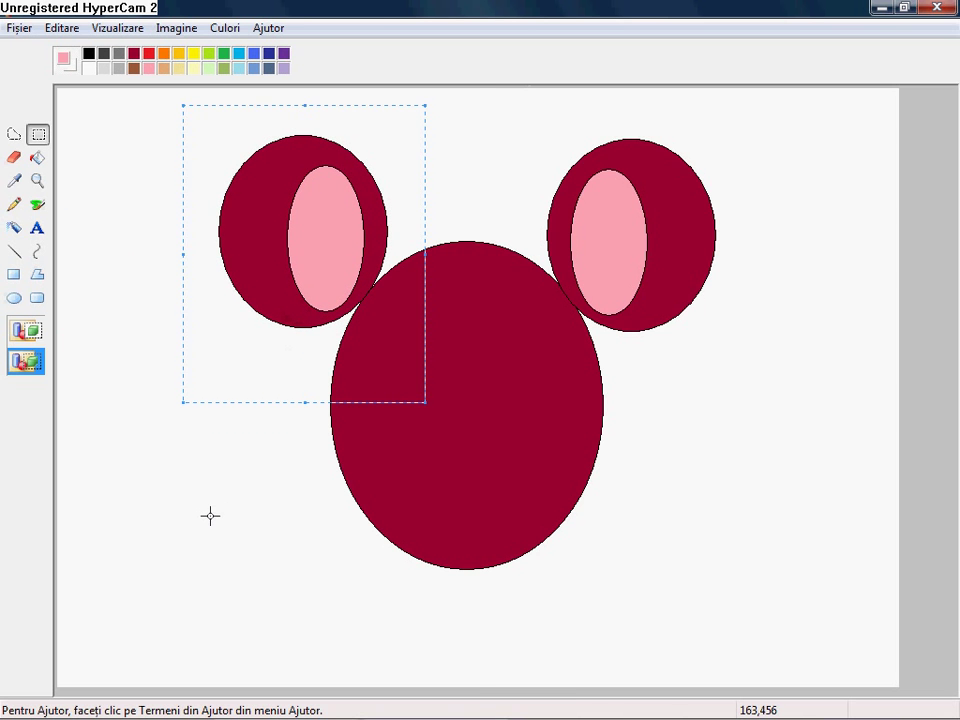
left_click(210, 516)
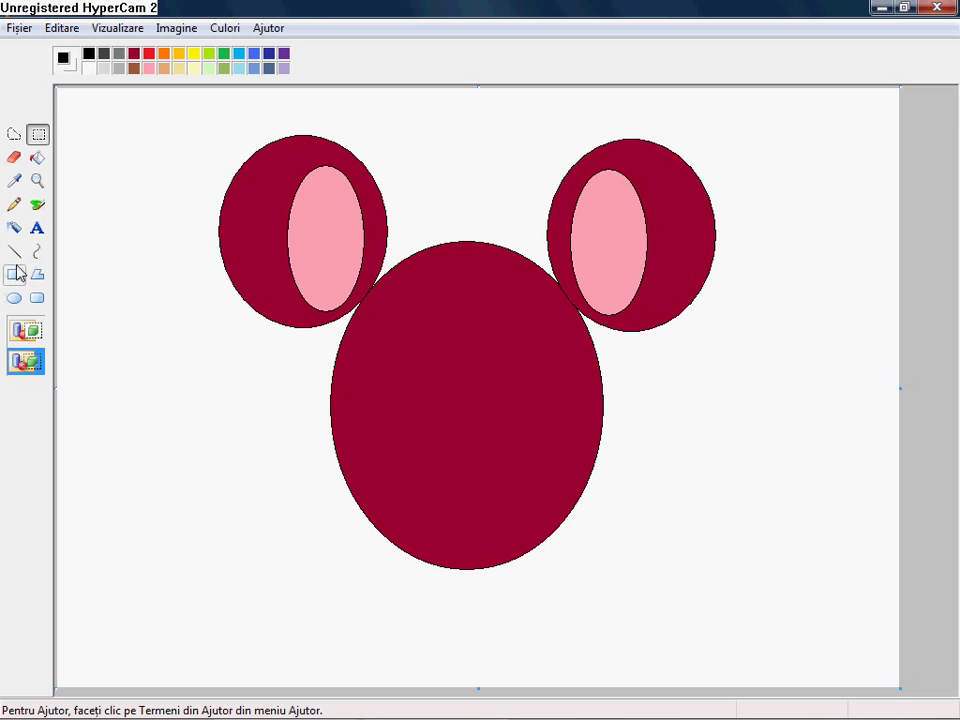
- Draw the eye parts as black outlined ellipses left of the head: a tall narrow one, with a small and a tiny one below it
left_click(14, 298)
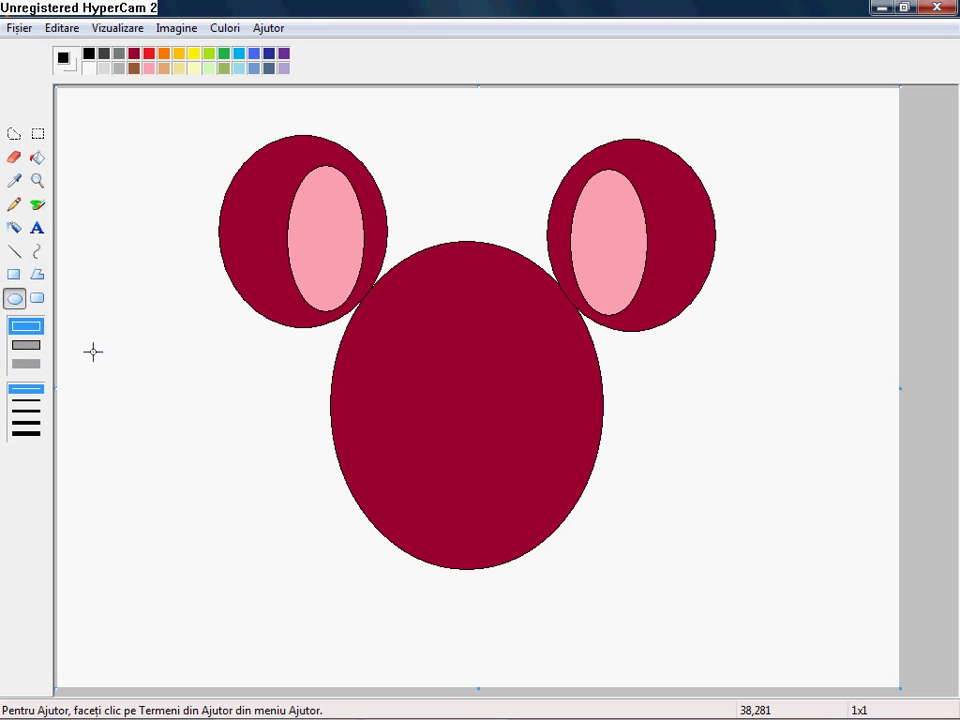
left_click_drag(93, 351, 148, 477)
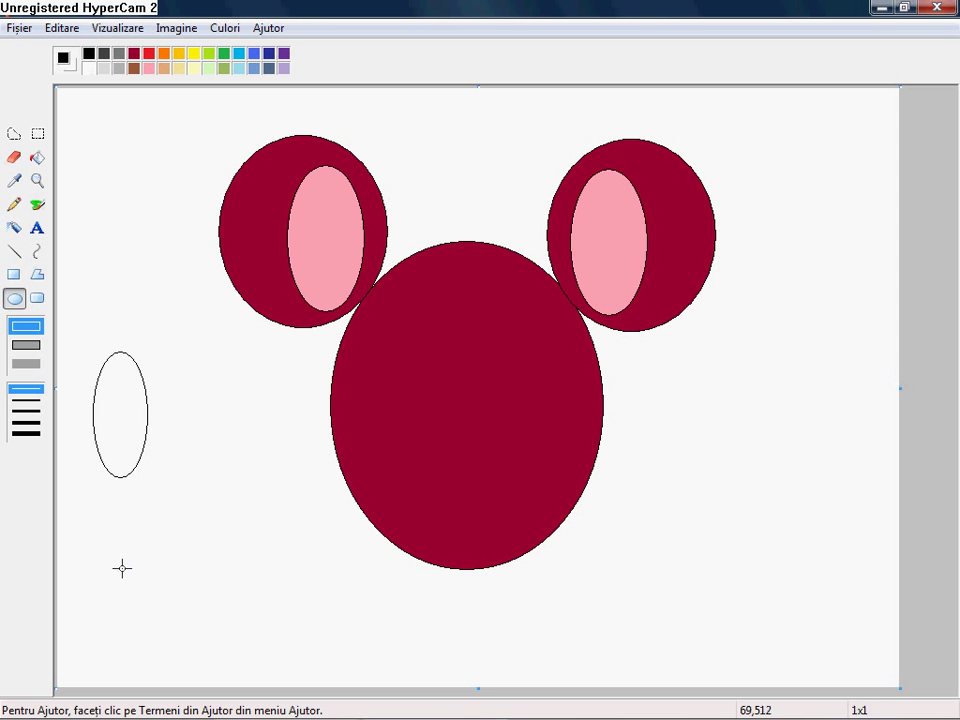
left_click_drag(122, 568, 201, 611)
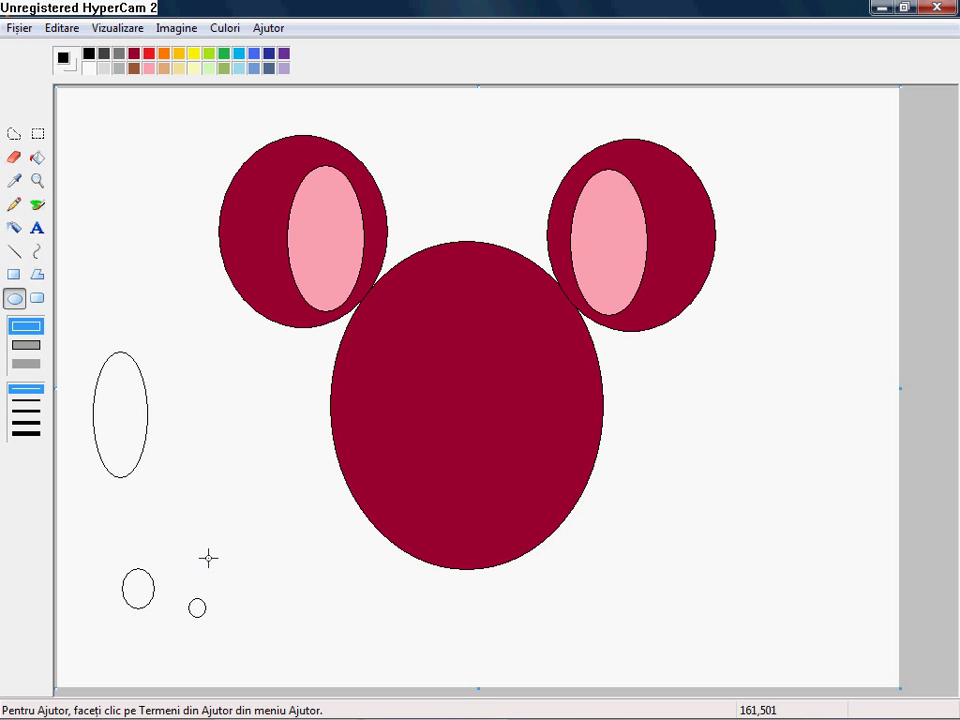
- Centre the tiny pupil ellipse inside the small iris ellipse, and move both into the upper part of the tall eye ellipse
left_click(37, 135)
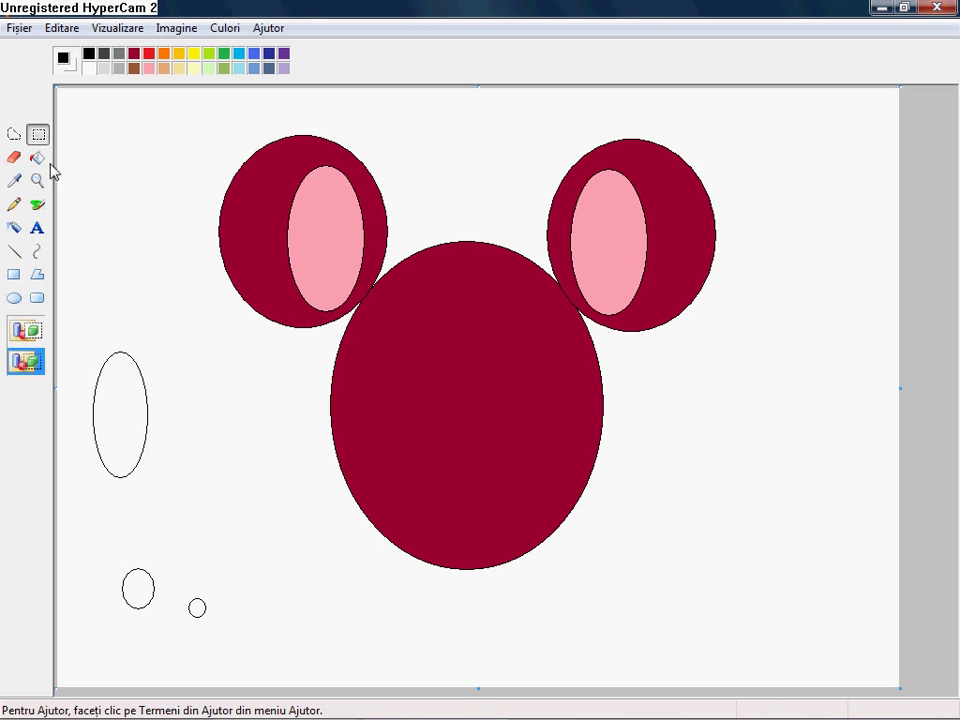
left_click_drag(231, 666, 174, 561)
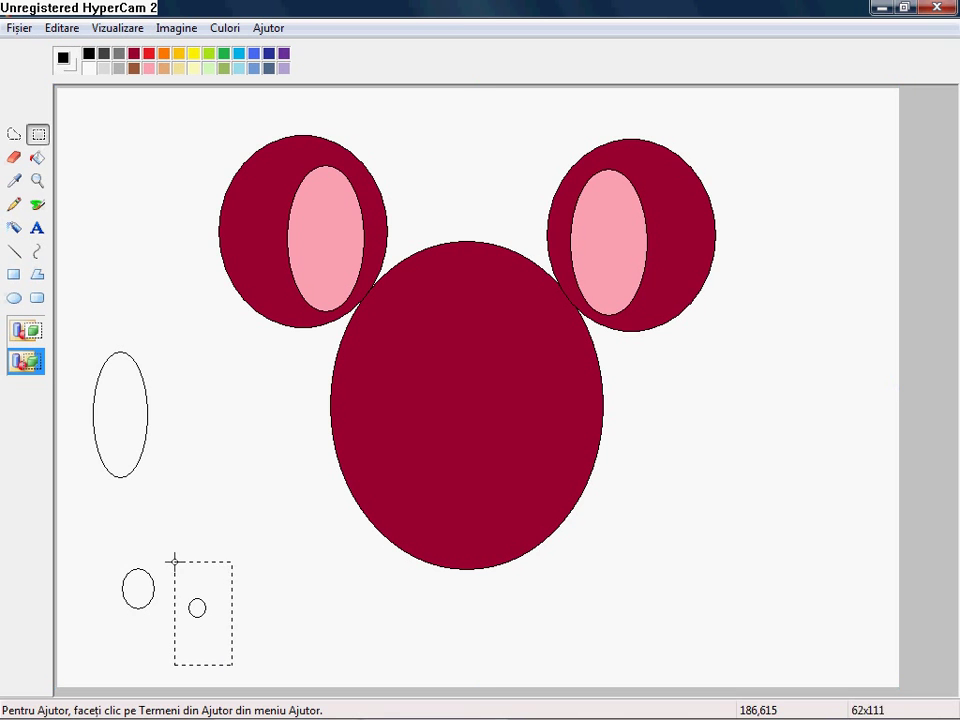
left_click_drag(210, 649, 66, 524)
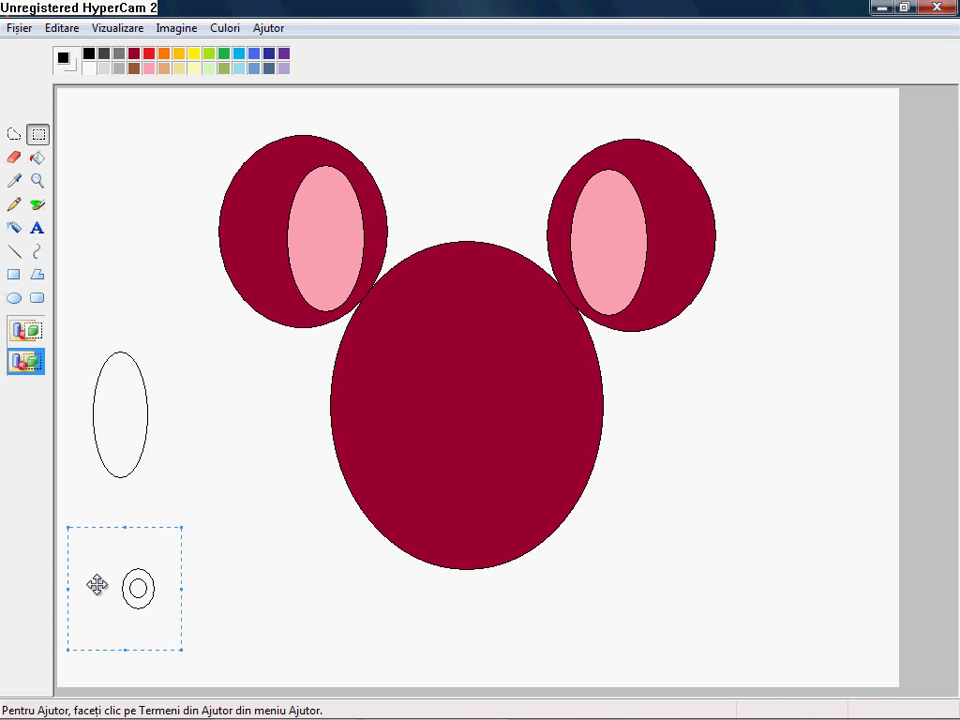
left_click_drag(99, 592, 75, 388)
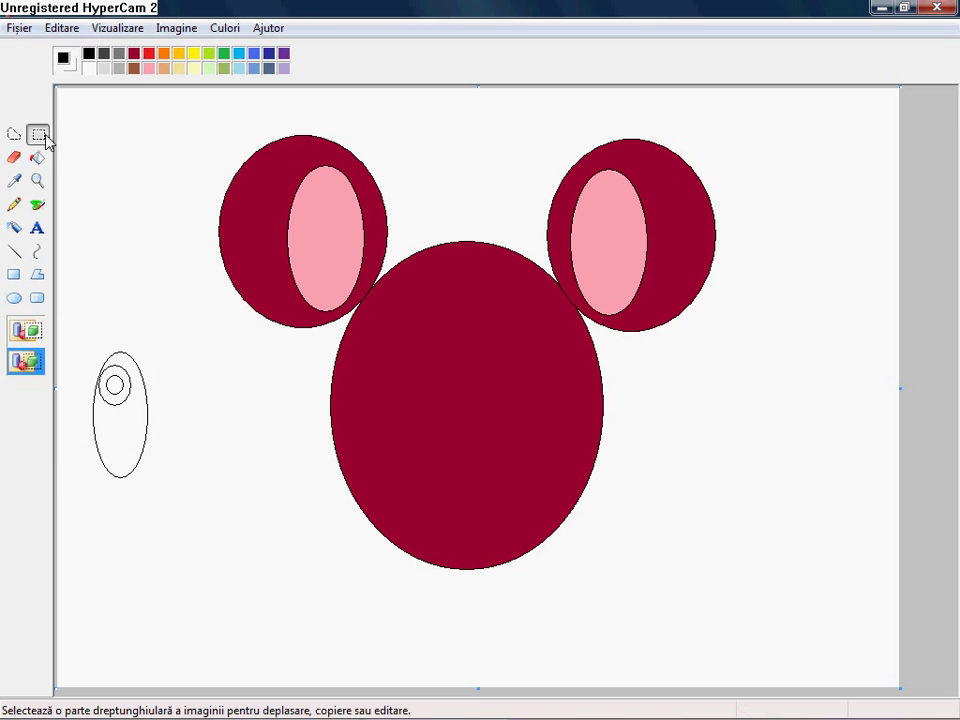
- Fill the eye's iris ring with blue and the pupil with black
left_click(254, 55)
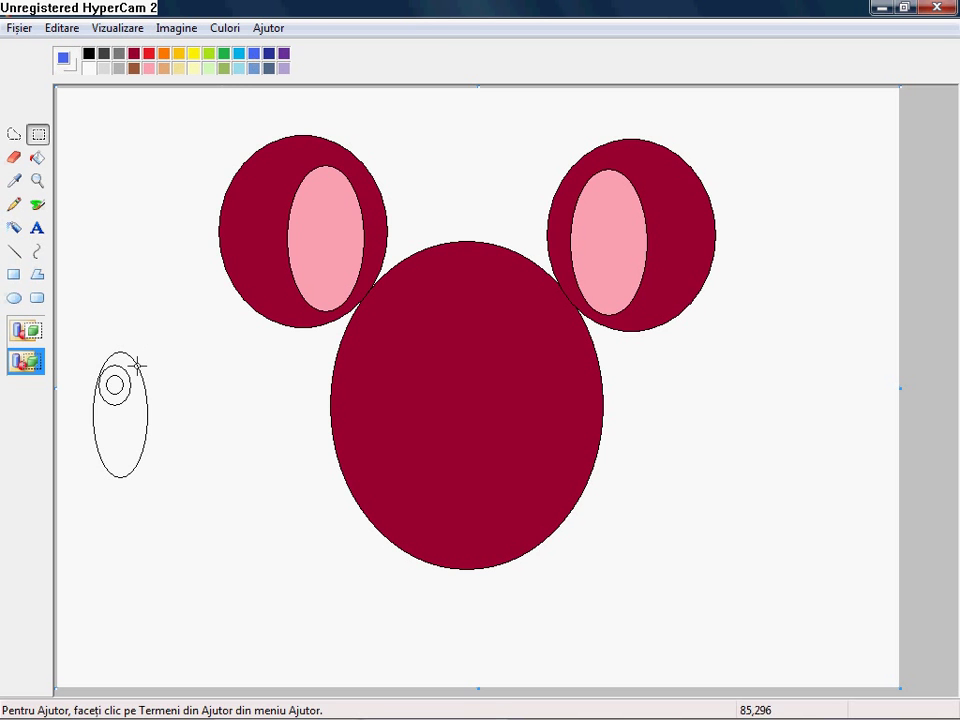
left_click(37, 158)
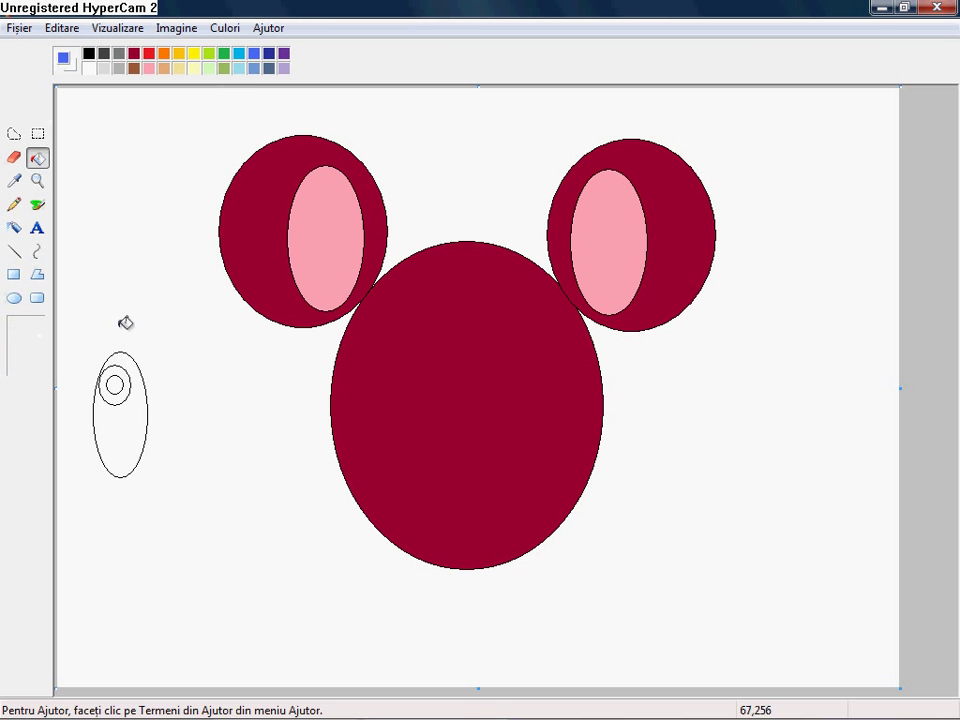
left_click(129, 382)
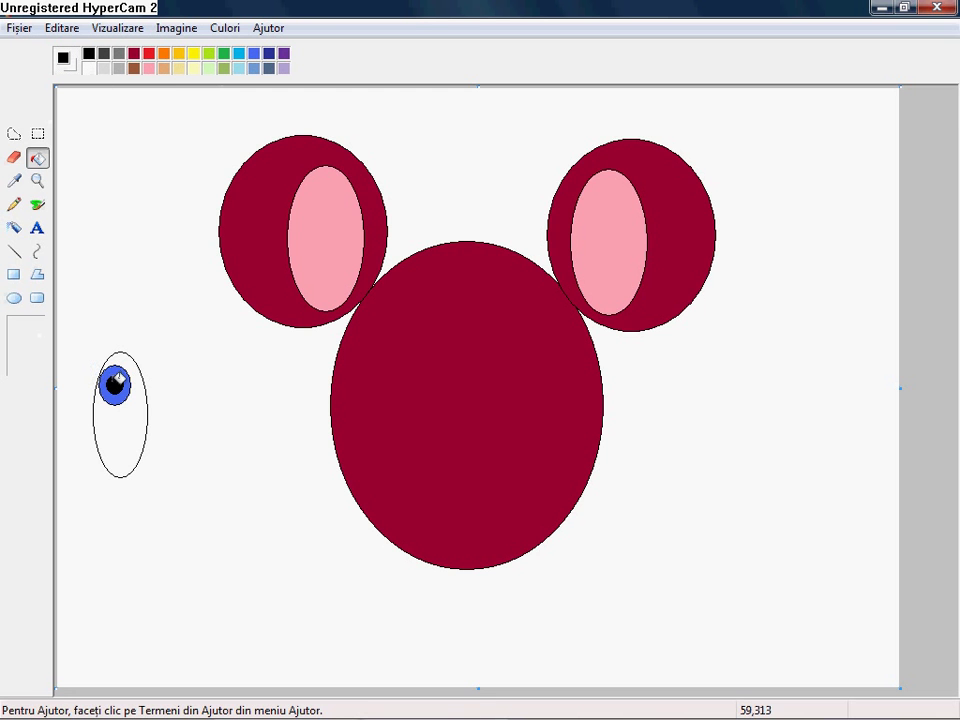
- Copy the finished eye and place the duplicate on the left half of the head with a transparent background
left_click(38, 136)
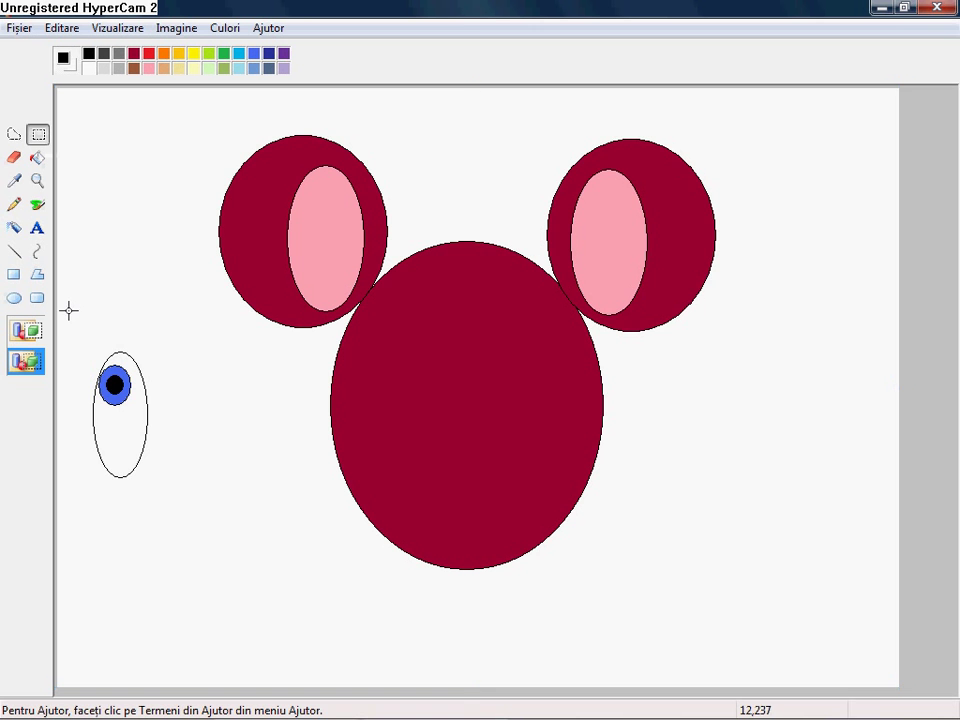
mouse_move(67, 309)
left_mouse_down()
mouse_move(131, 474)
mouse_move(166, 531)
left_mouse_up()
right_click(125, 497)
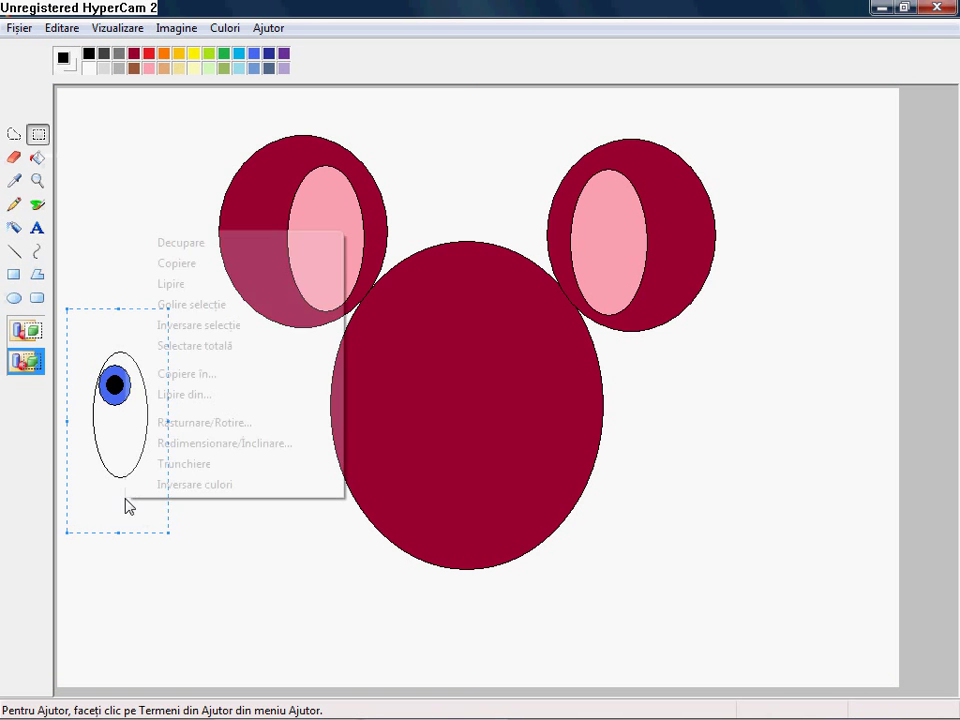
left_click(202, 265)
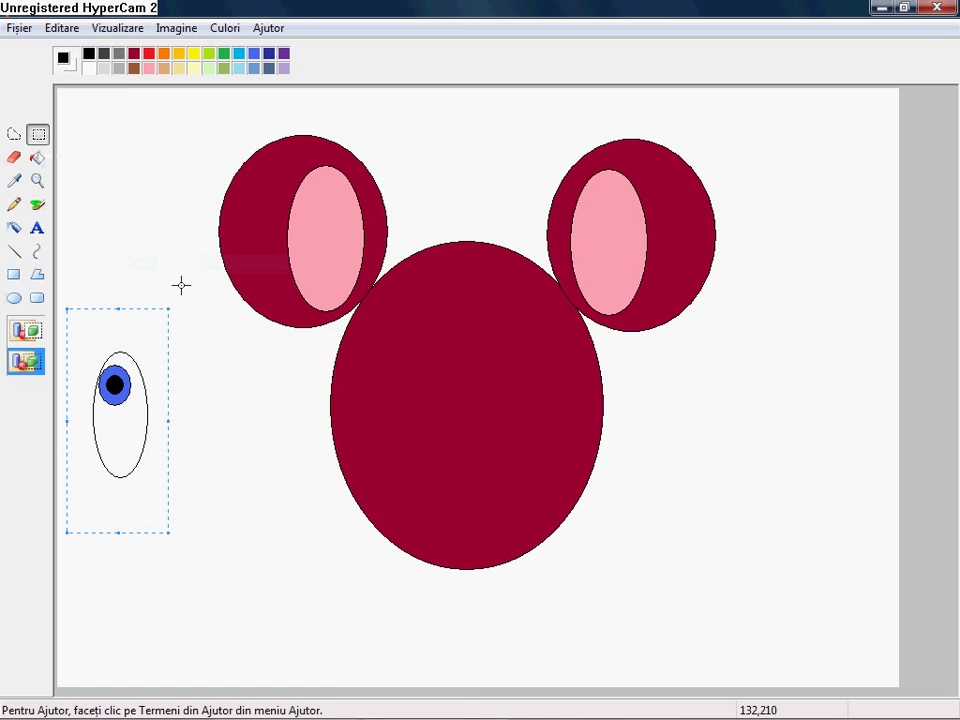
right_click(181, 285)
left_click(225, 339)
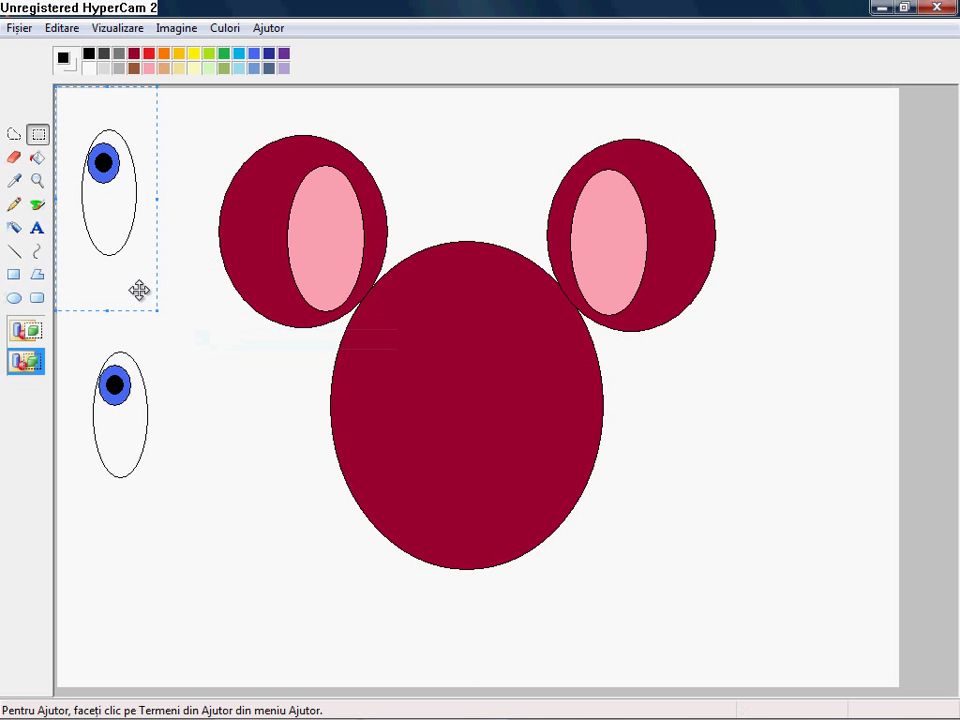
left_click_drag(114, 281, 405, 469)
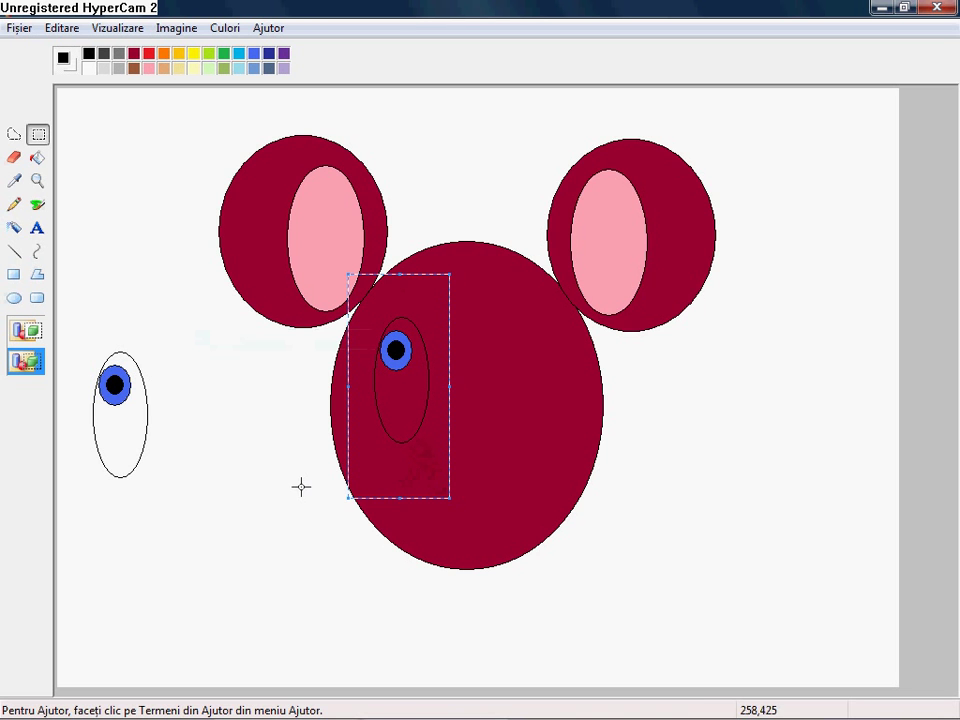
- Move the original eye onto the right half of the head, level with the other eye, and deselect it
left_click_drag(205, 547, 67, 328)
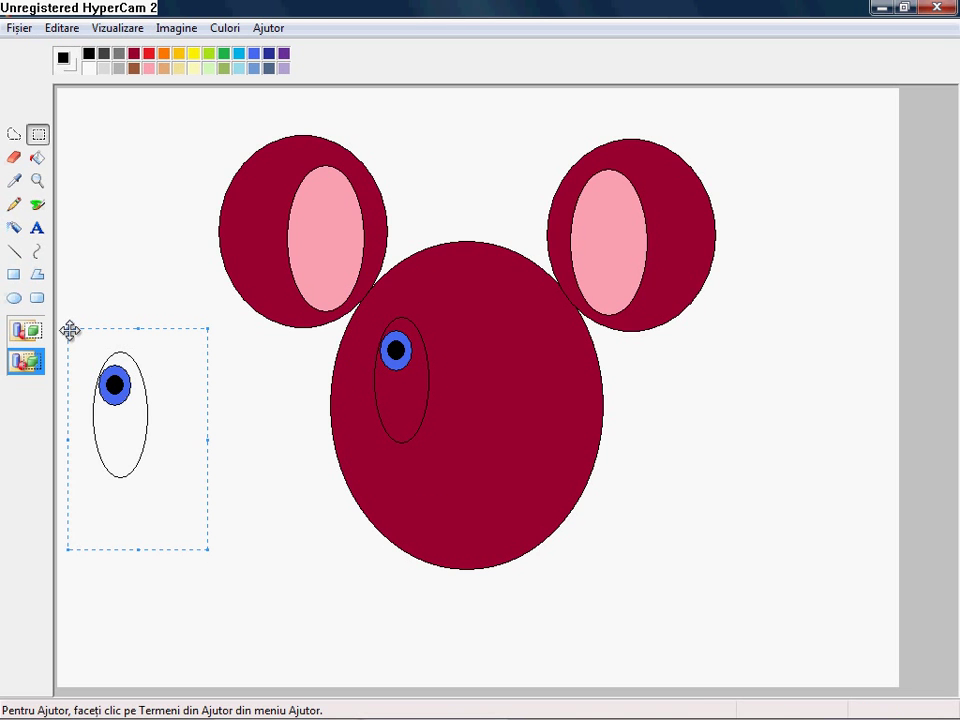
left_click_drag(148, 468, 547, 432)
left_click_drag(606, 514, 466, 293)
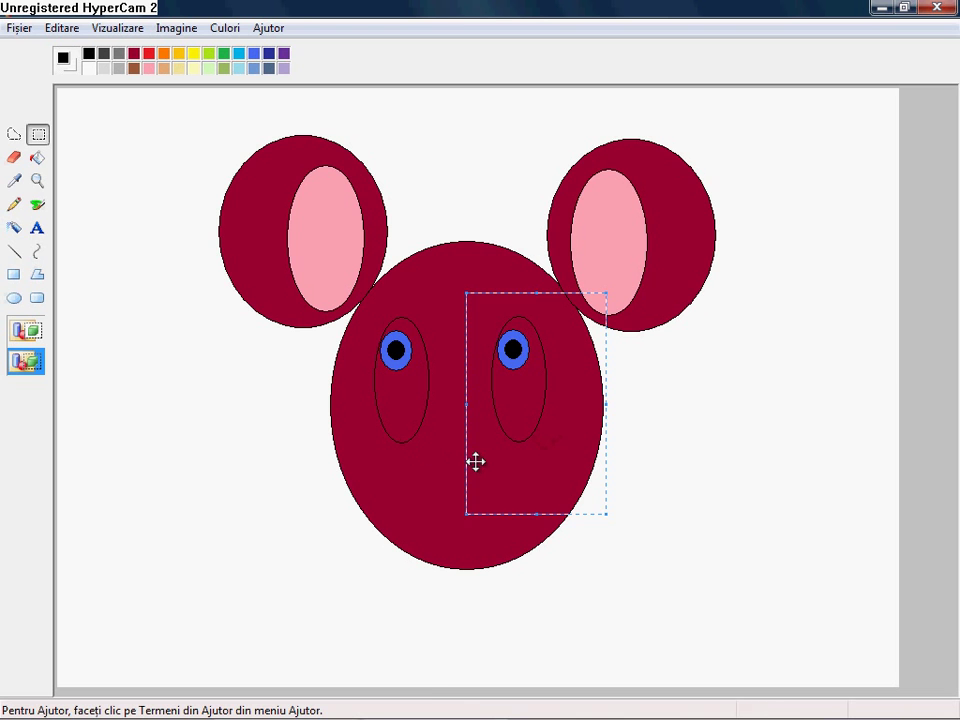
left_click(201, 423)
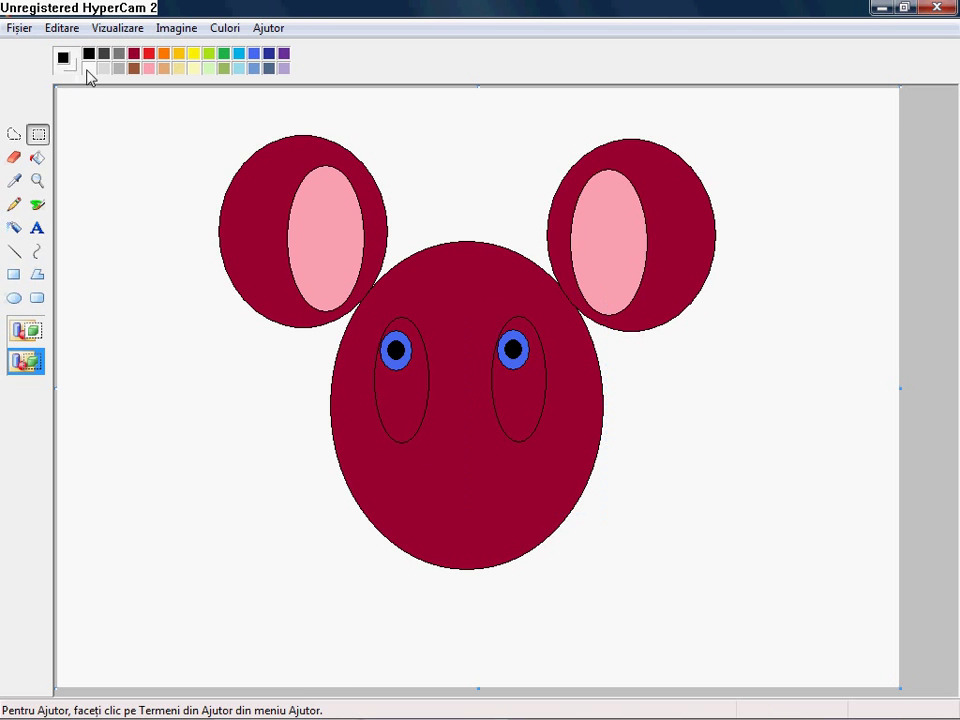
- Fill the area around the iris in both tall eye ellipses with white
left_click(37, 158)
left_click(416, 400)
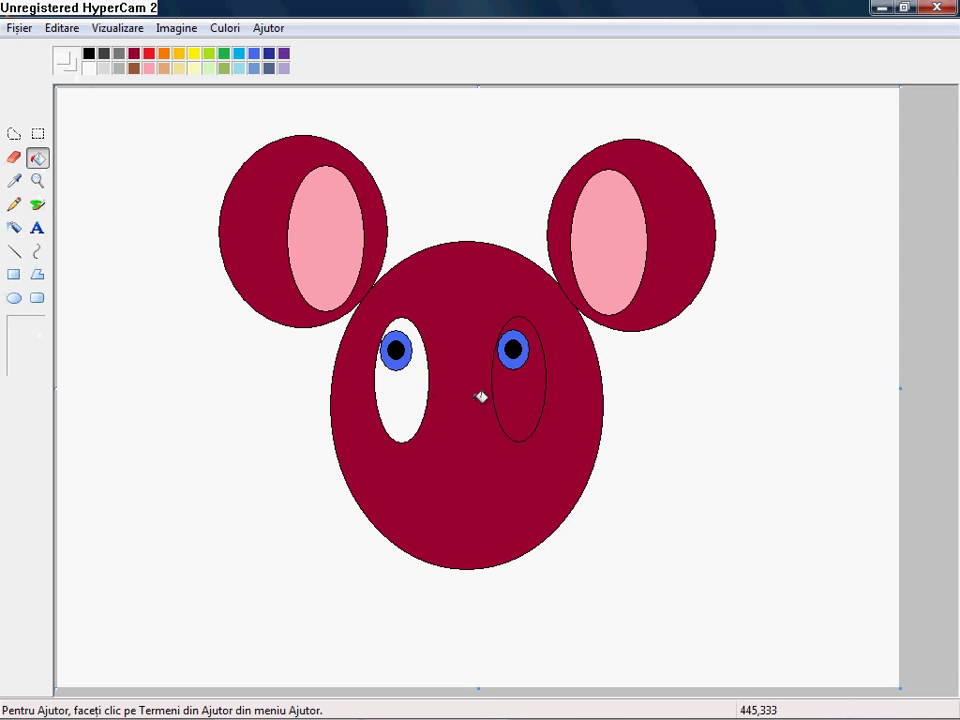
left_click(527, 390)
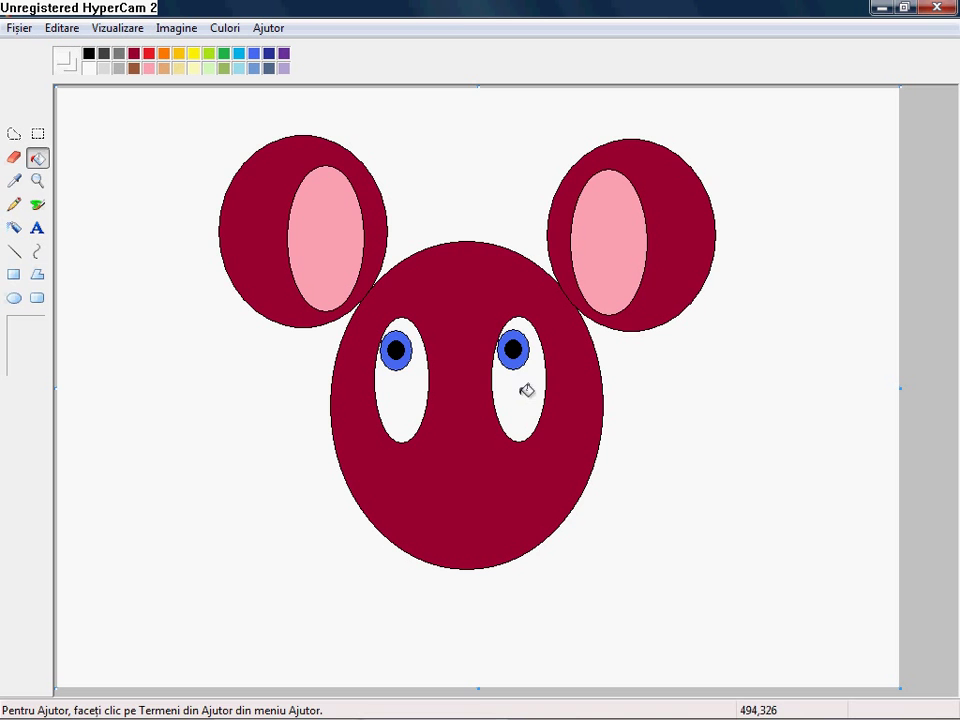
- Draw a slanted black eyebrow above each eye with the thickest straight line, sloping down towards the ears
left_click(14, 253)
left_click(26, 367)
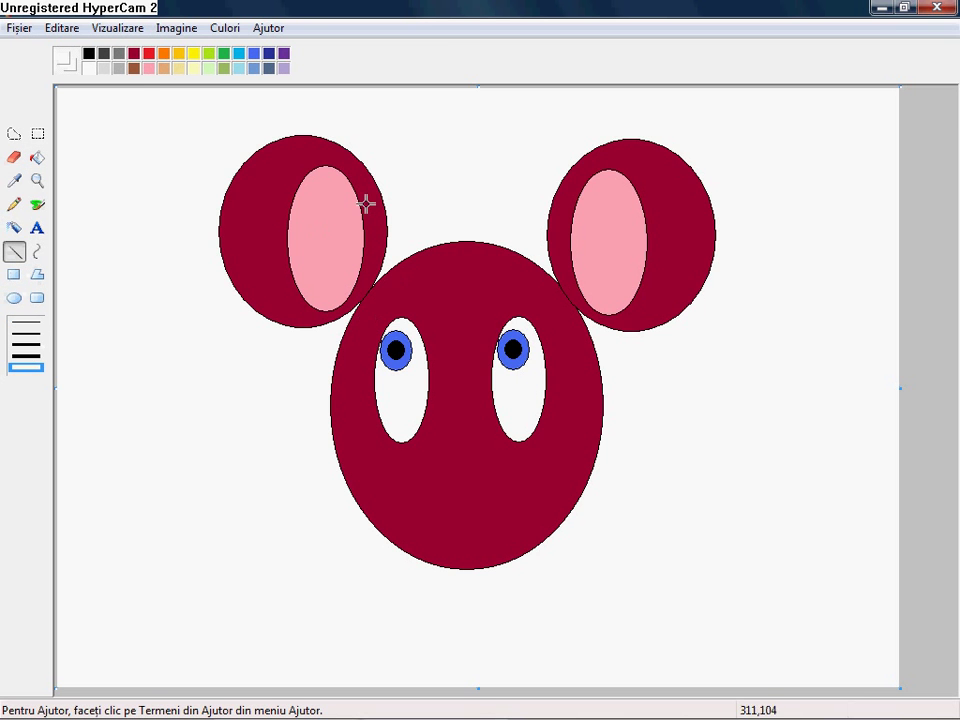
left_click(88, 54)
left_click_drag(380, 297, 423, 279)
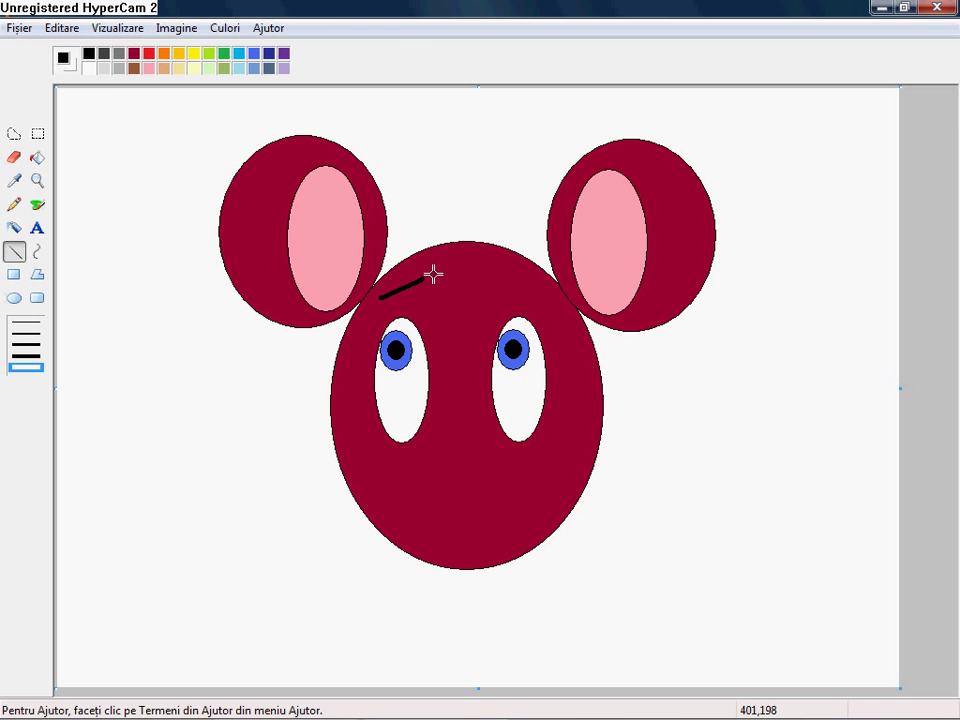
left_click_drag(492, 274, 538, 284)
- Draw an open smiling mouth left of the head from a thick black downward-bulging curve closed by a straight line on top
left_click(36, 257)
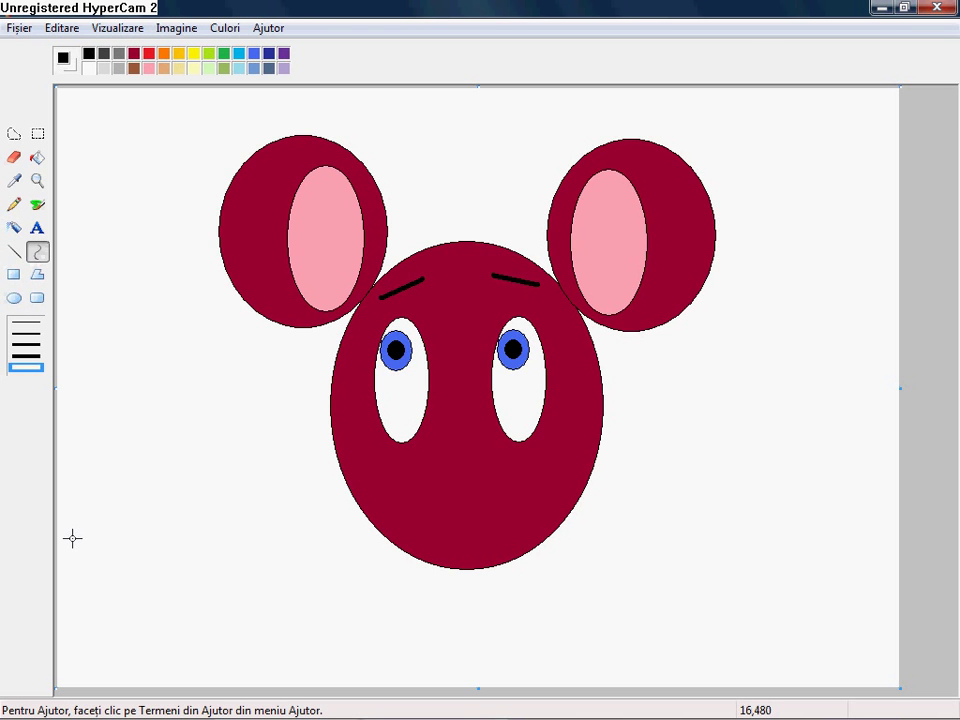
left_click_drag(82, 523, 146, 579)
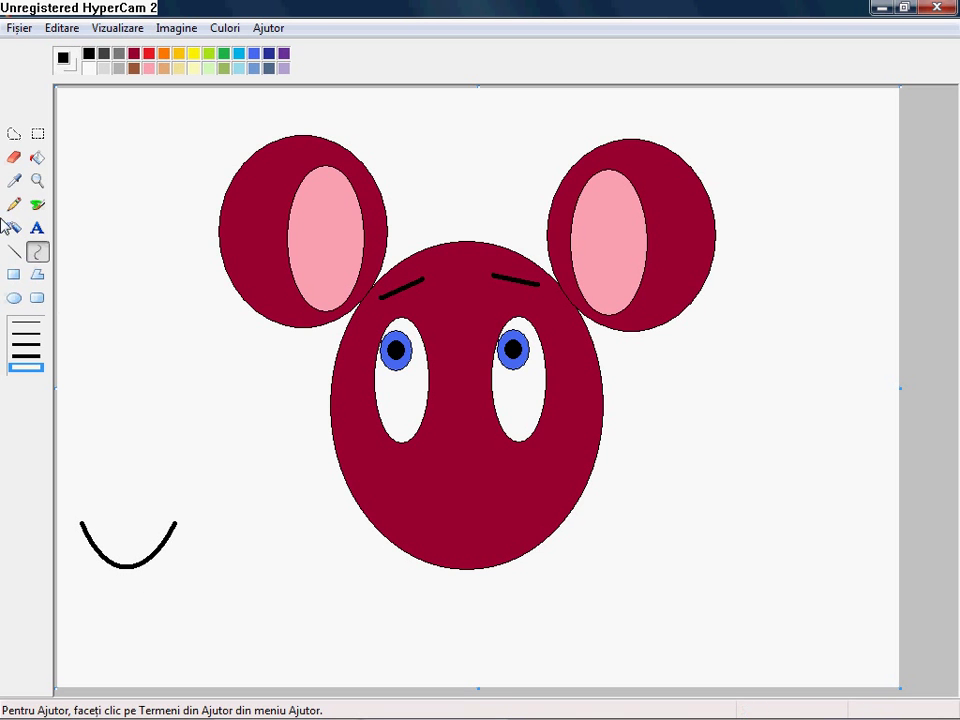
left_click(14, 253)
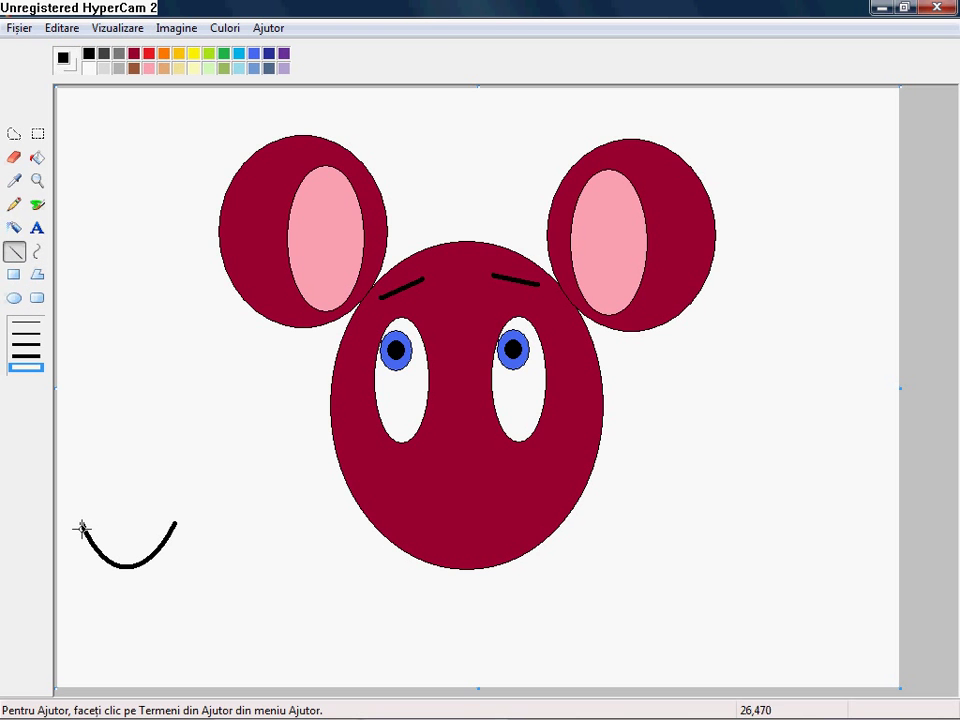
left_click_drag(82, 523, 173, 521)
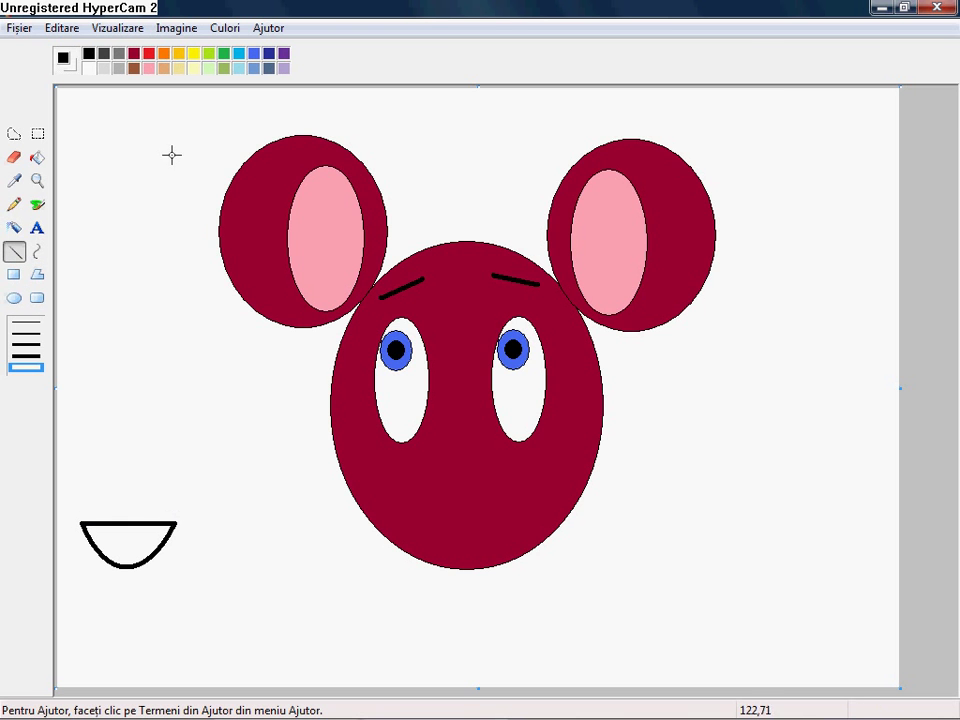
- Move the mouth onto the lower part of the head, centred below the eyes, and fill it with pink
left_click(38, 134)
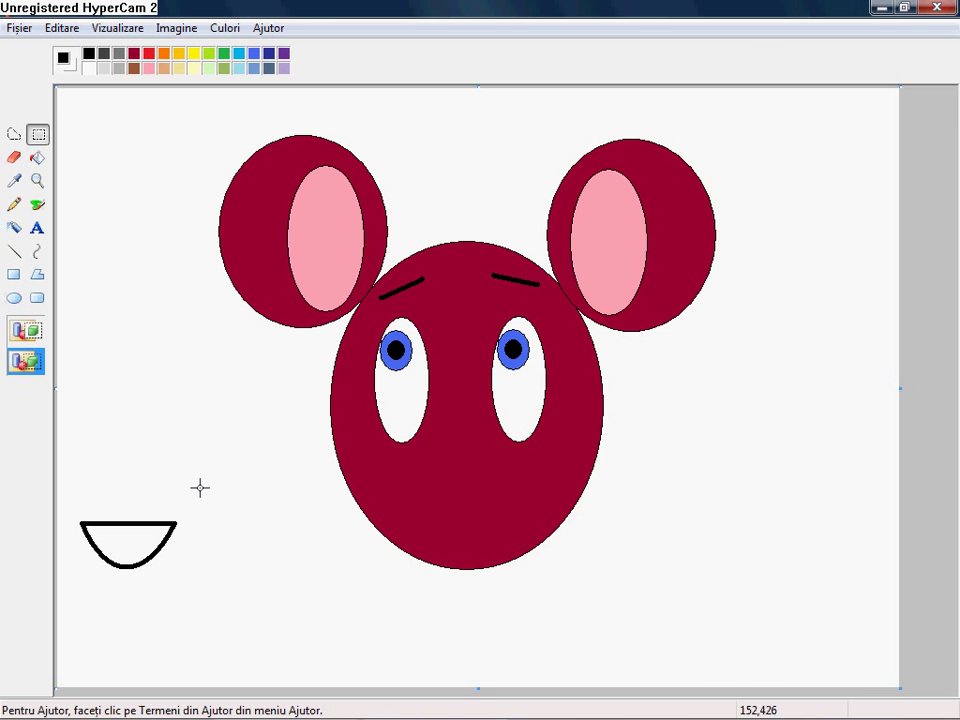
left_click_drag(201, 486, 60, 601)
left_click_drag(139, 572, 473, 539)
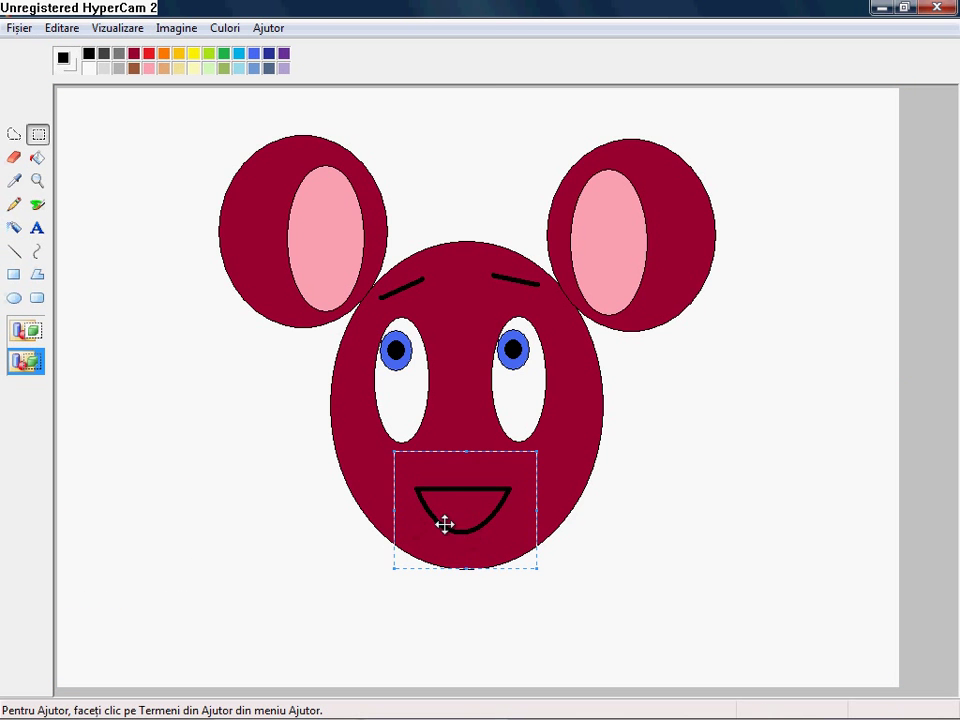
left_click(95, 475)
left_click(37, 158)
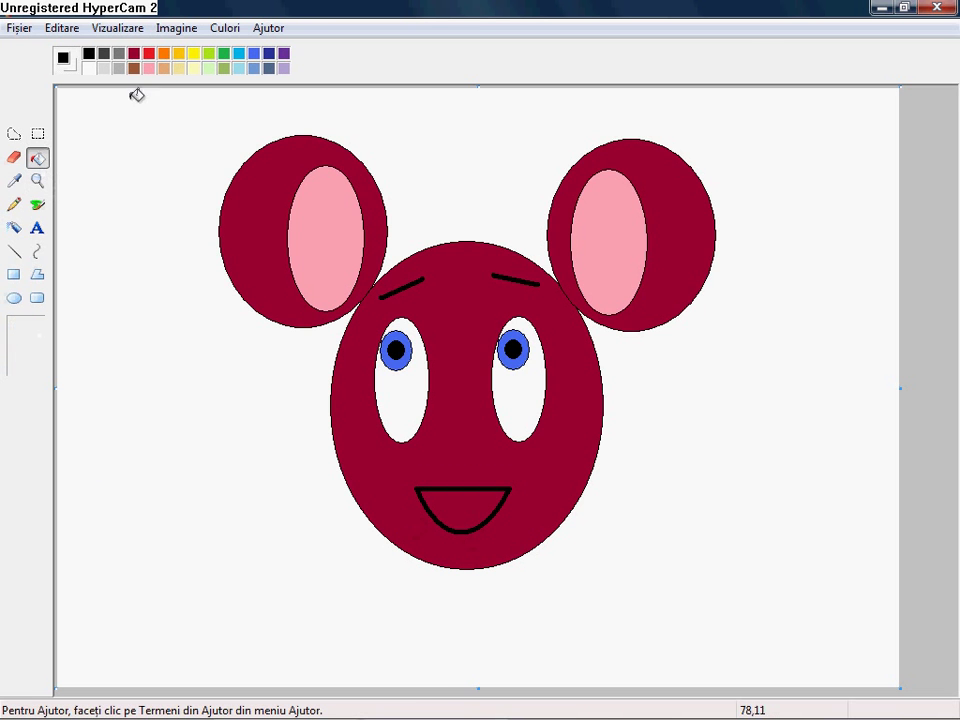
left_click(474, 496)
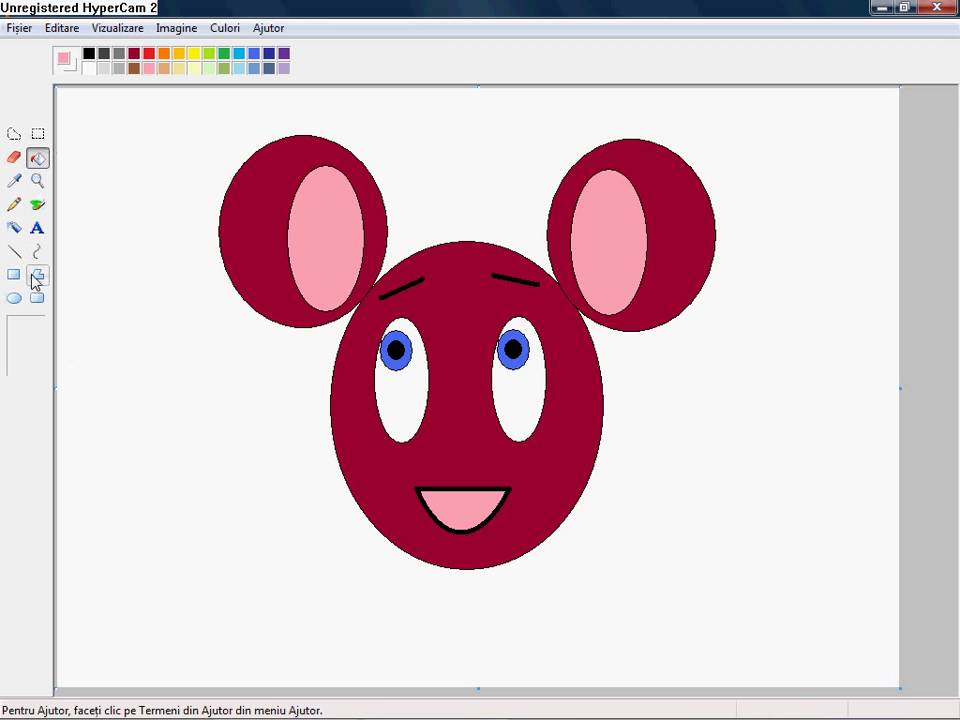
- Draw a small flat tan ellipse without an outline as the tongue and move it inside the mouth
left_click(15, 298)
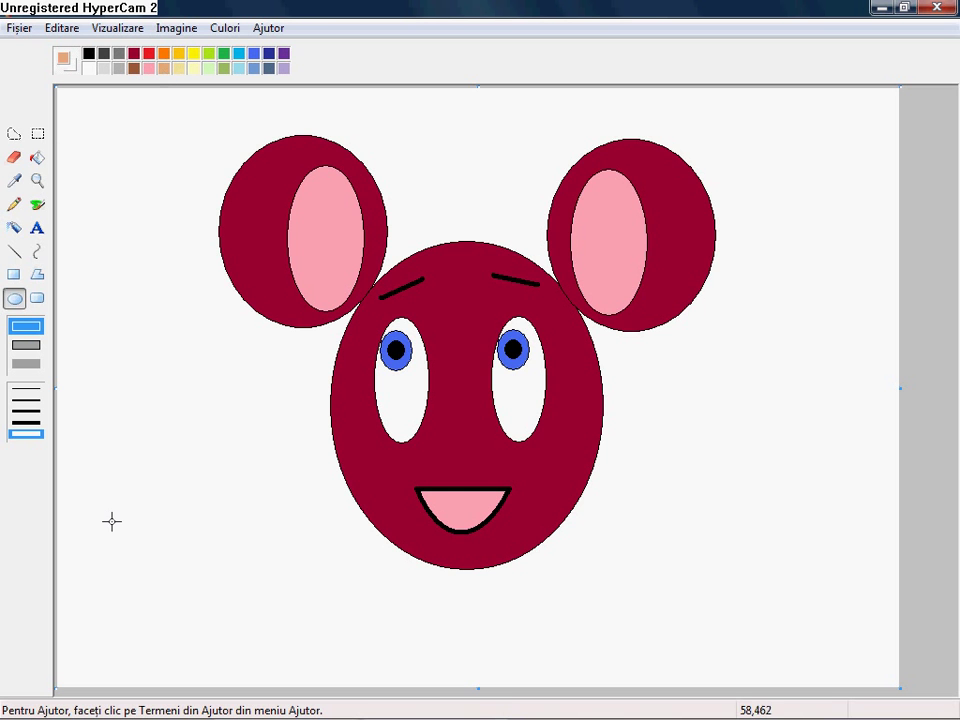
left_click(26, 364)
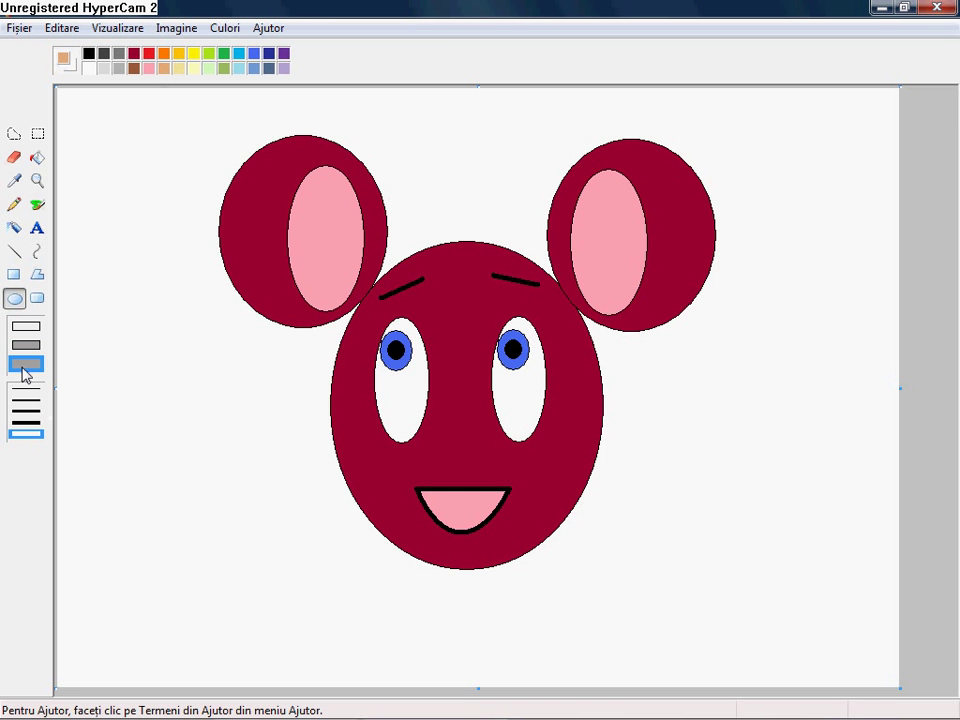
left_click_drag(122, 521, 167, 542)
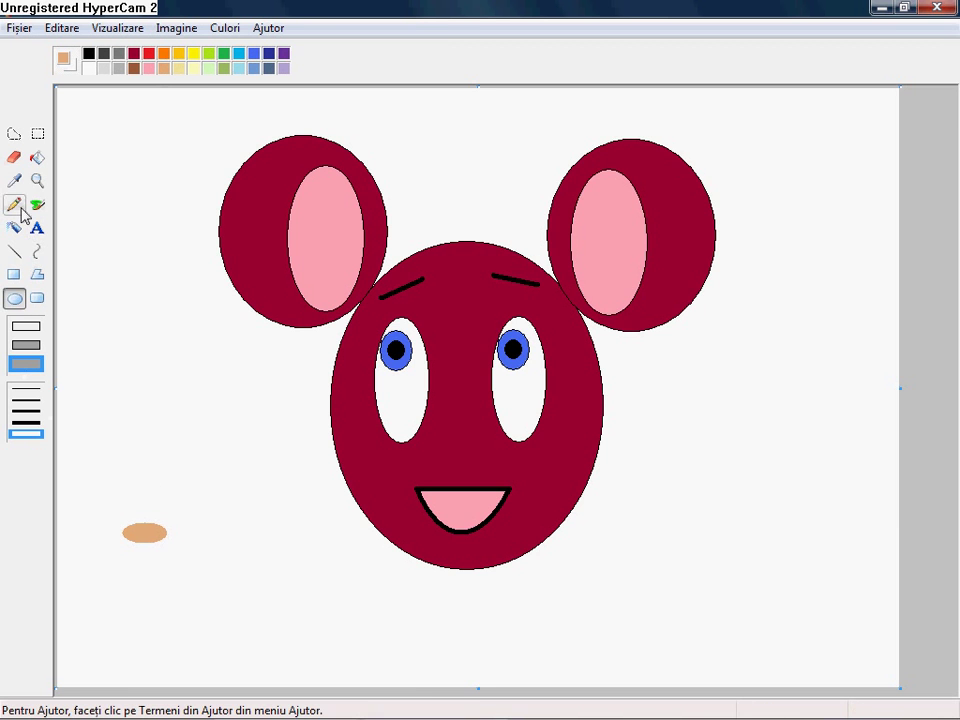
left_click(37, 134)
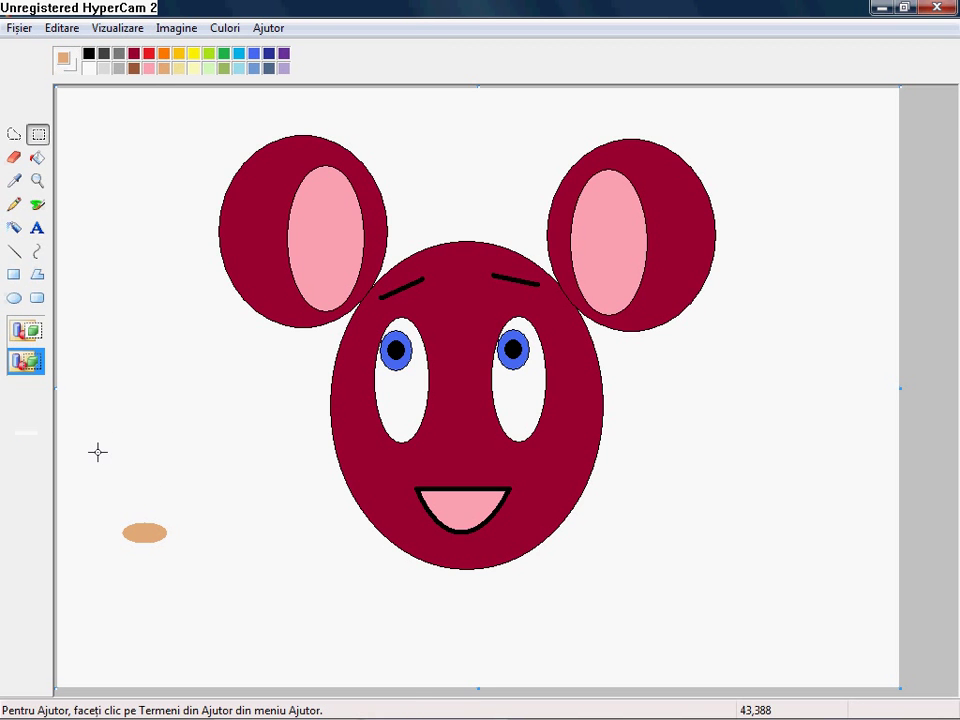
left_click_drag(97, 452, 207, 577)
left_click_drag(161, 476, 482, 451)
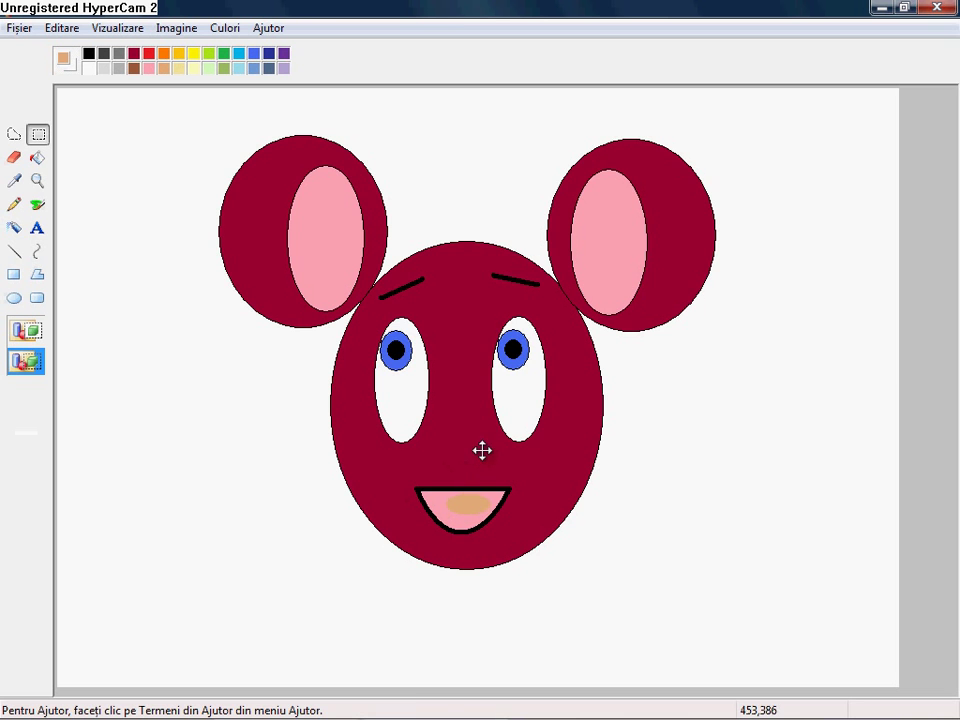
left_click(173, 506)
- Draw the nose left of the head as a solid black wide ellipse with a tiny white highlight ellipse in its upper right
left_click(14, 298)
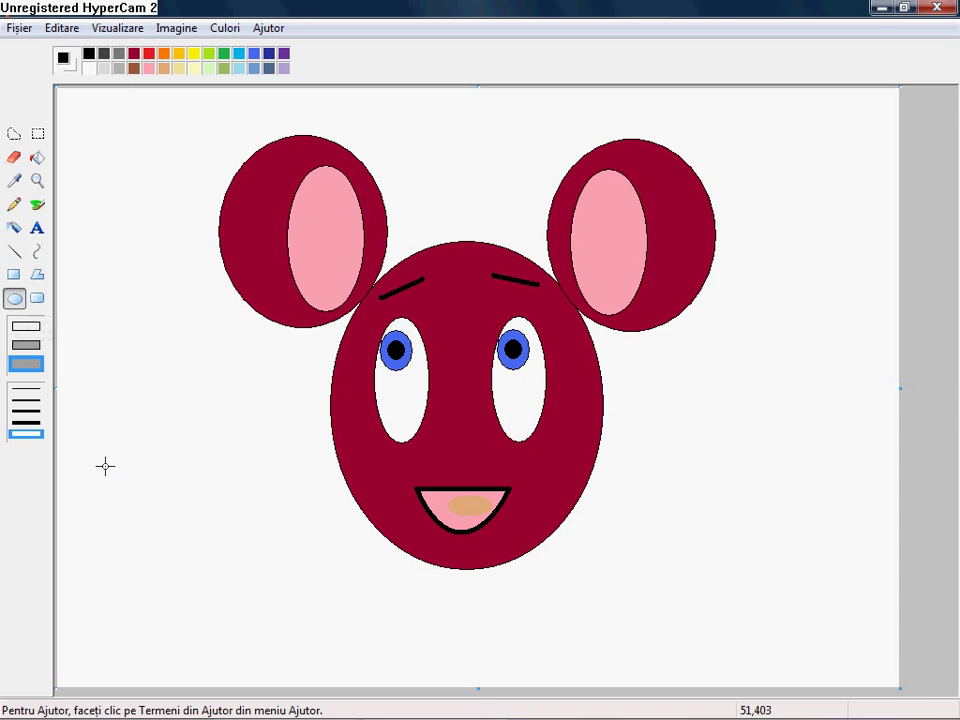
left_click_drag(105, 465, 171, 508)
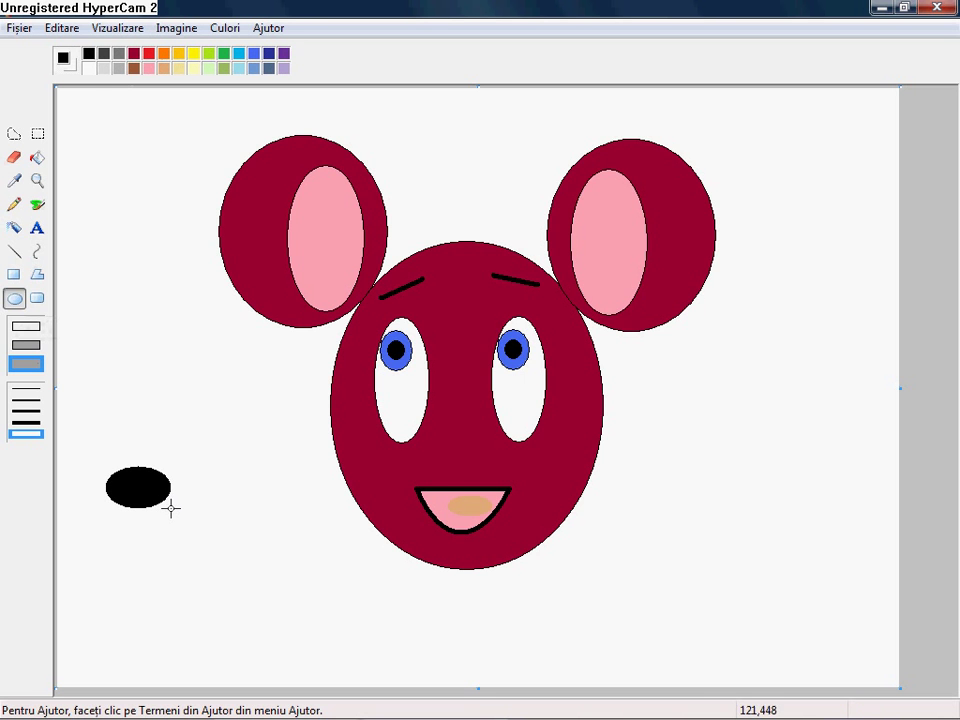
left_click(89, 69)
left_click_drag(143, 474, 160, 486)
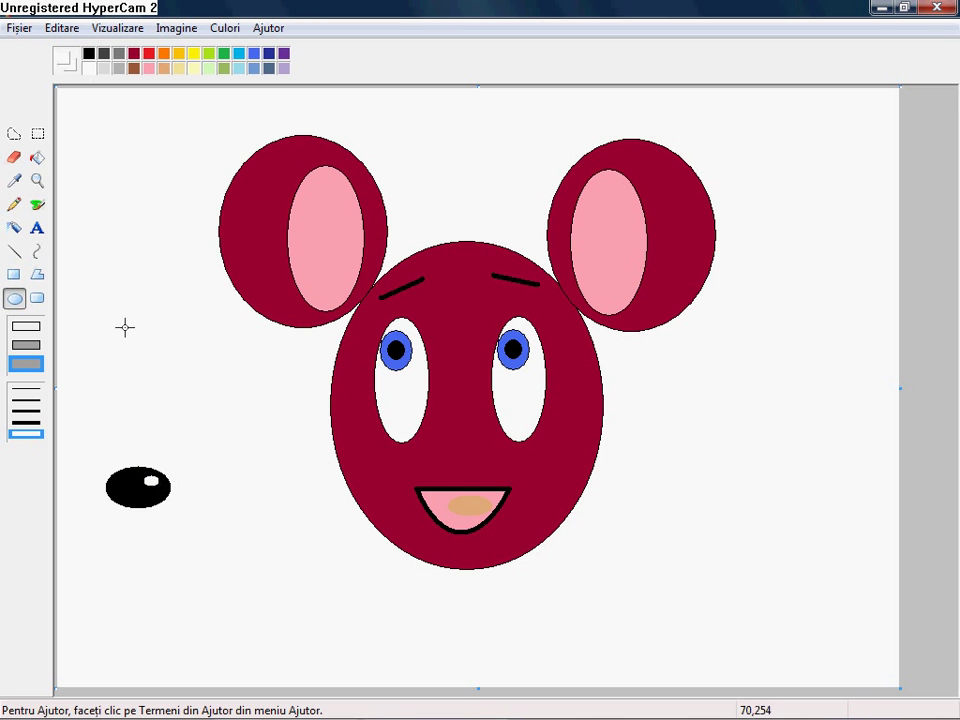
- Move the nose onto the head between the eyes and the mouth, and deselect it
left_click(38, 134)
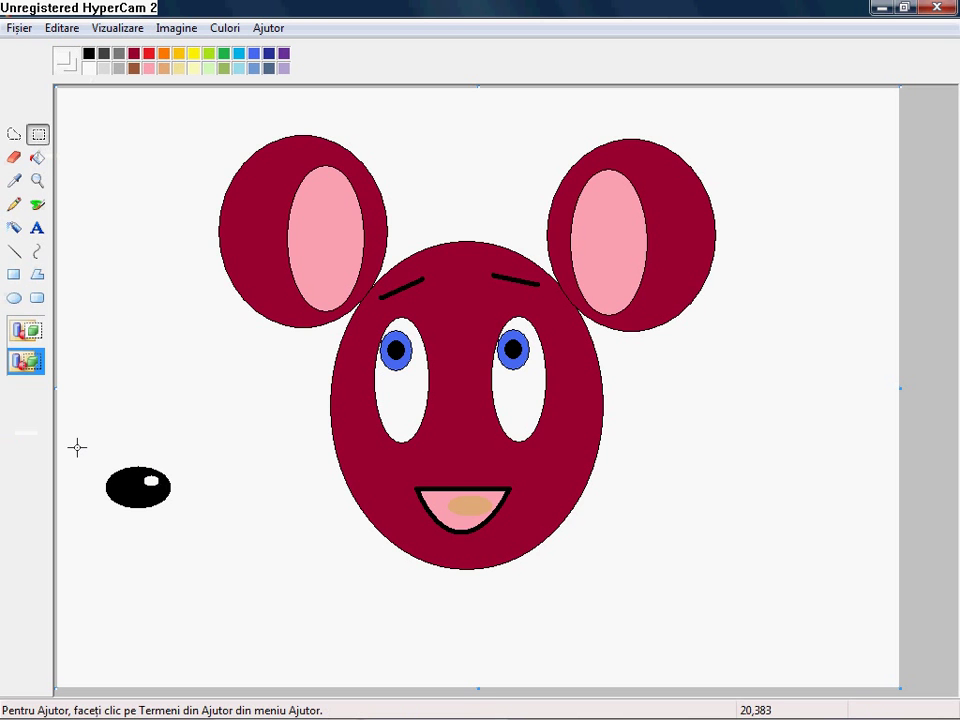
left_click_drag(75, 447, 221, 576)
left_click_drag(171, 553, 491, 508)
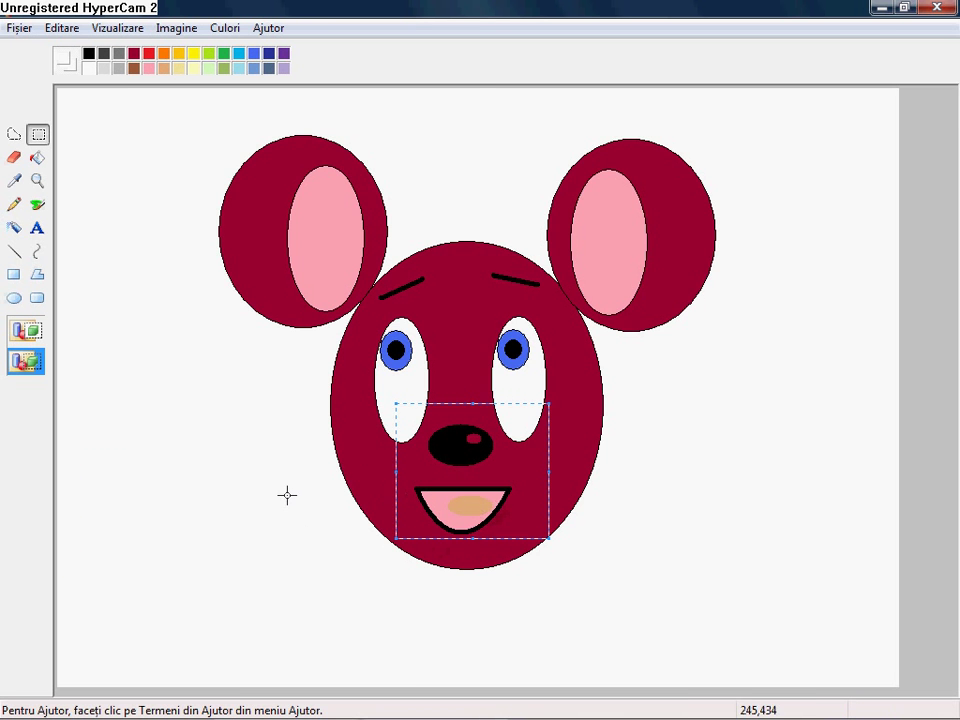
left_click(283, 453)
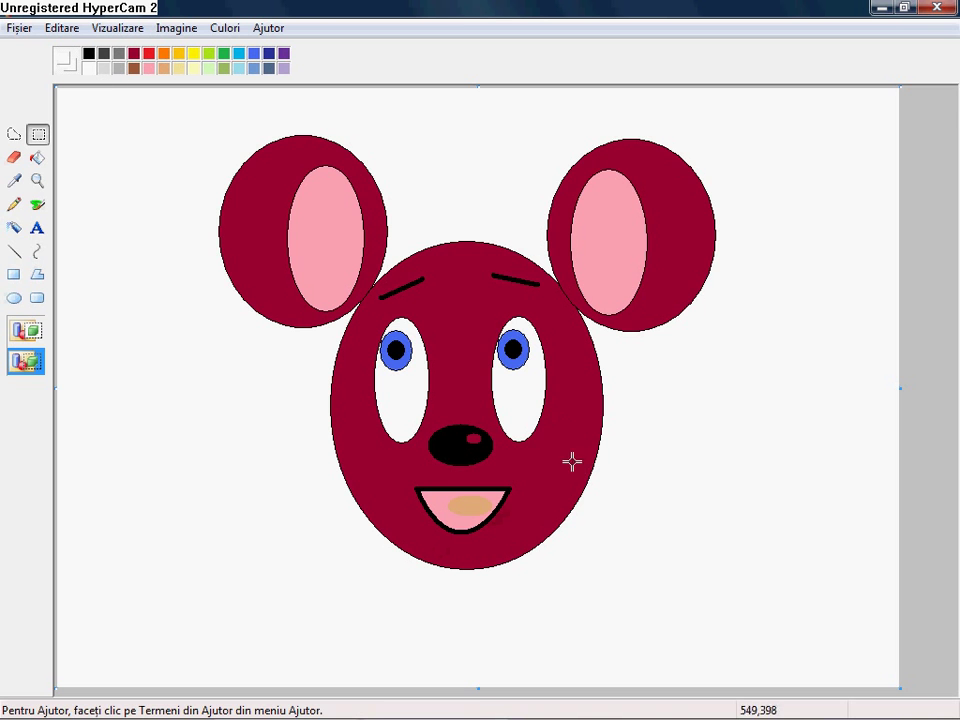
- Fill the nose's highlight spot with white
left_click(37, 157)
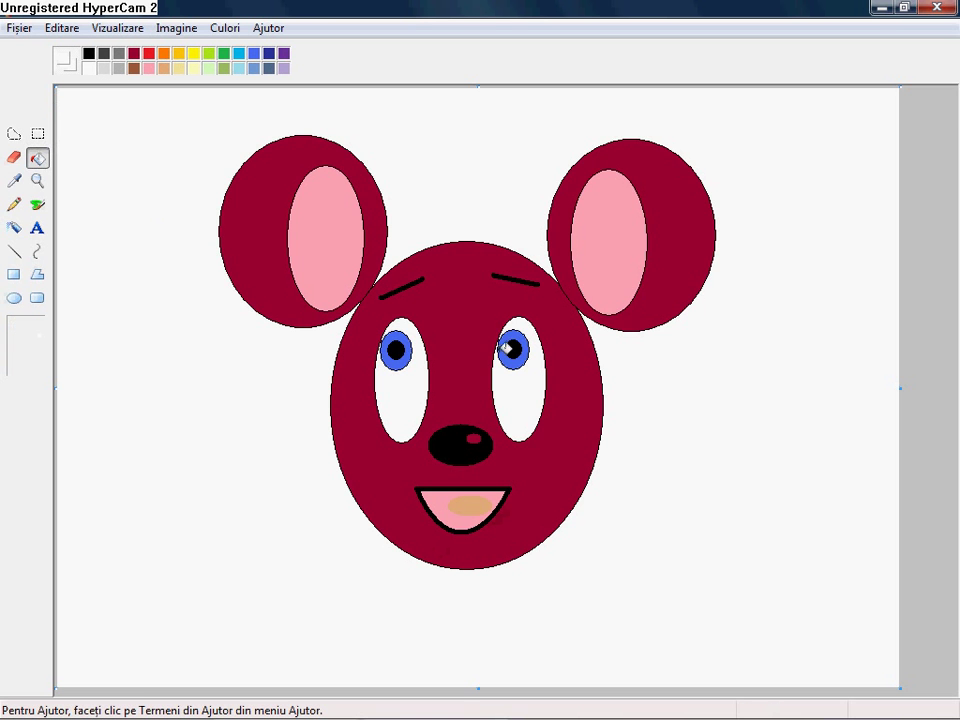